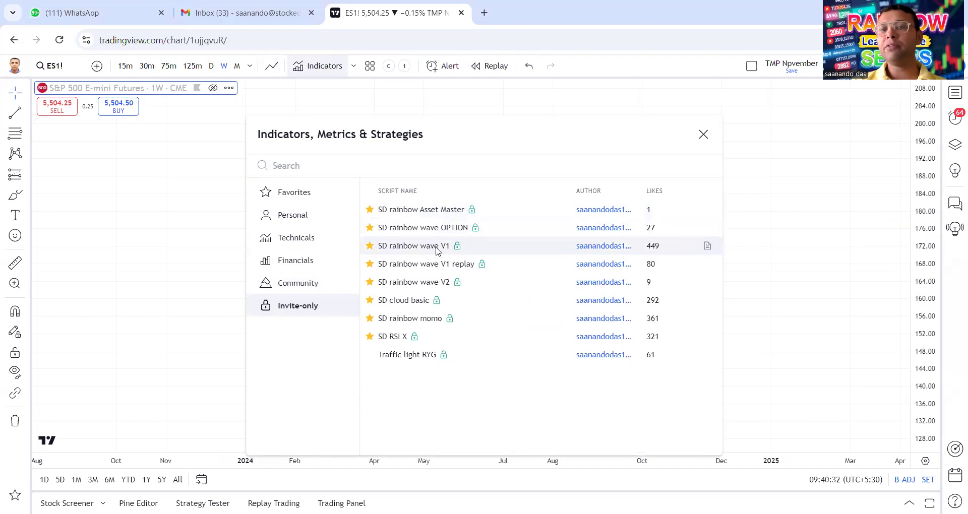
Step: Select the invite-only SD rainbow wave V1 script and review its set-up and RS index choices
left_click(411, 252)
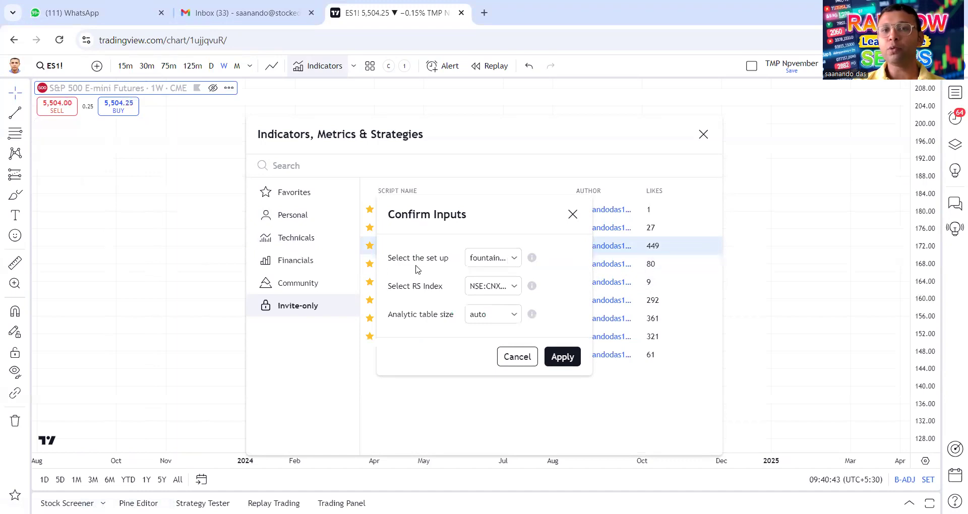
left_click(483, 258)
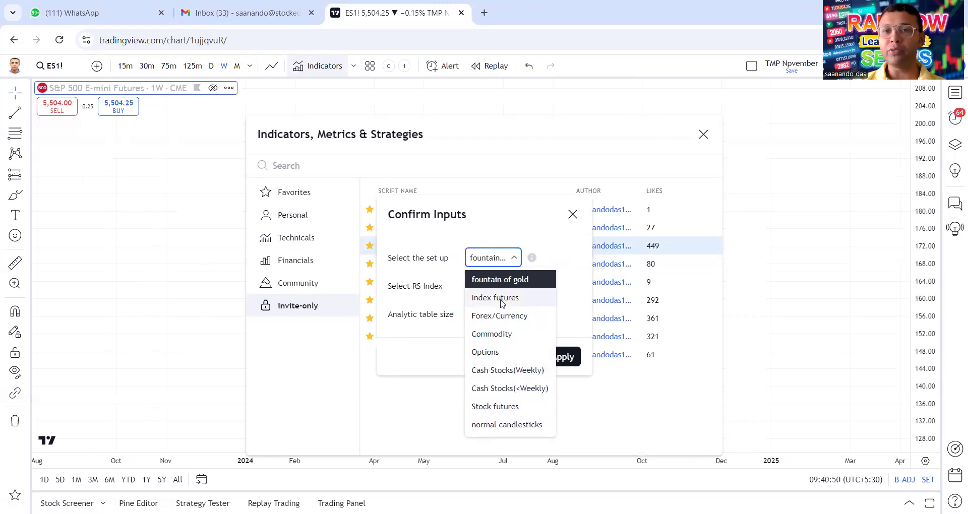
left_click(477, 226)
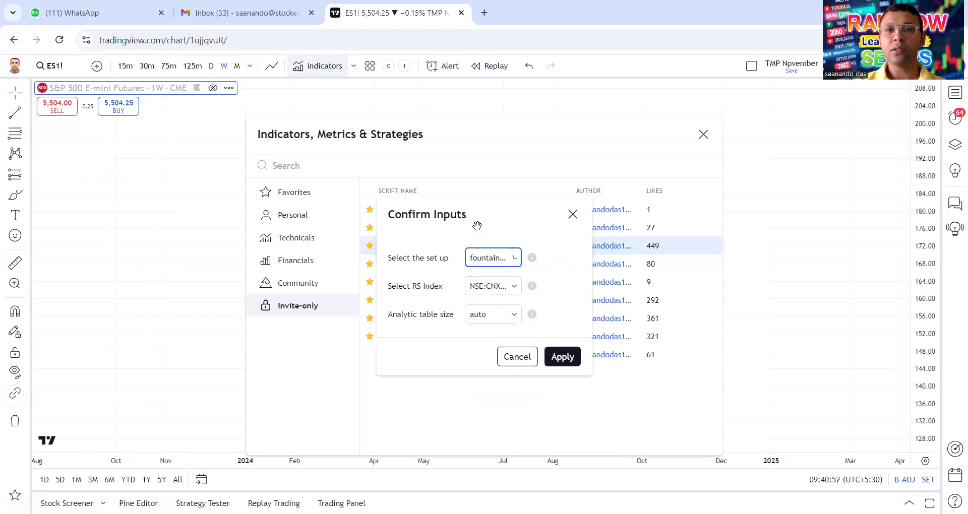
left_click(493, 286)
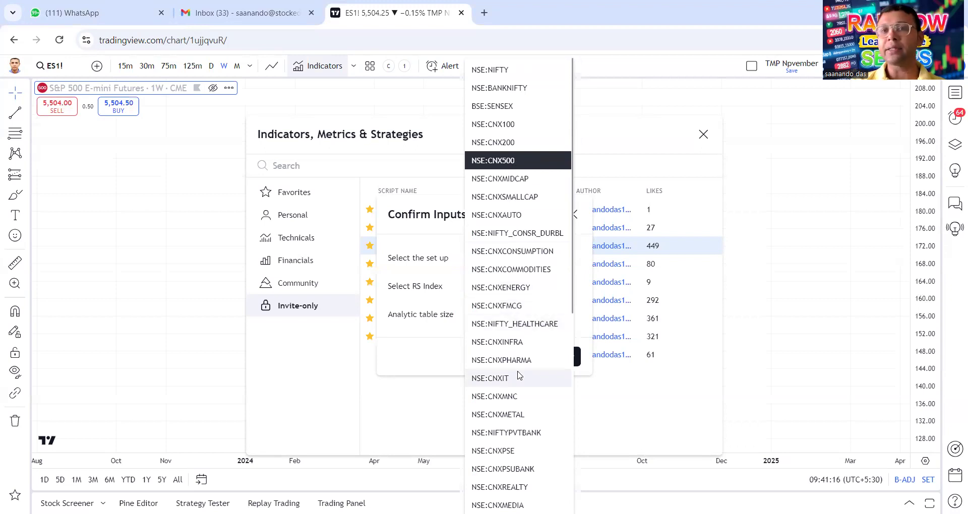
scroll(517, 136, "down", 6)
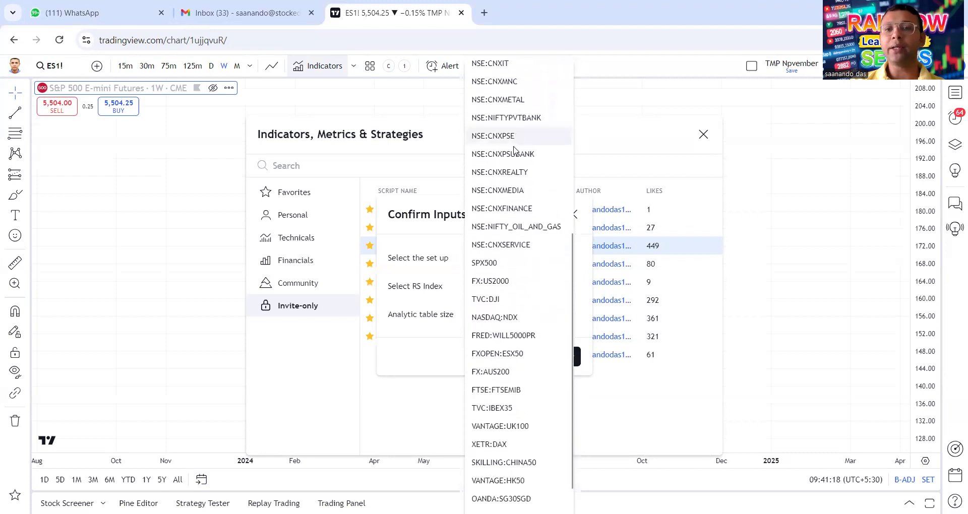
scroll(514, 406, "up", 4)
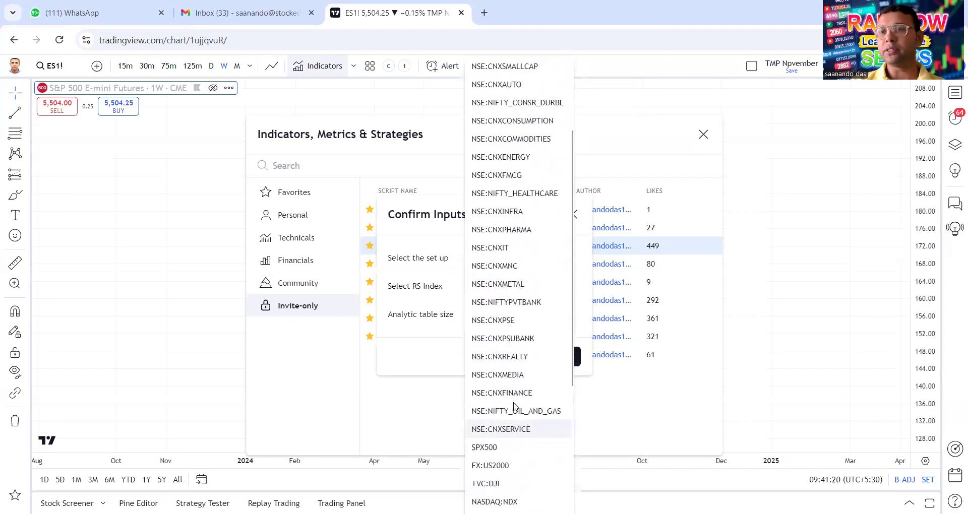
scroll(514, 406, "up", 3)
left_click(422, 240)
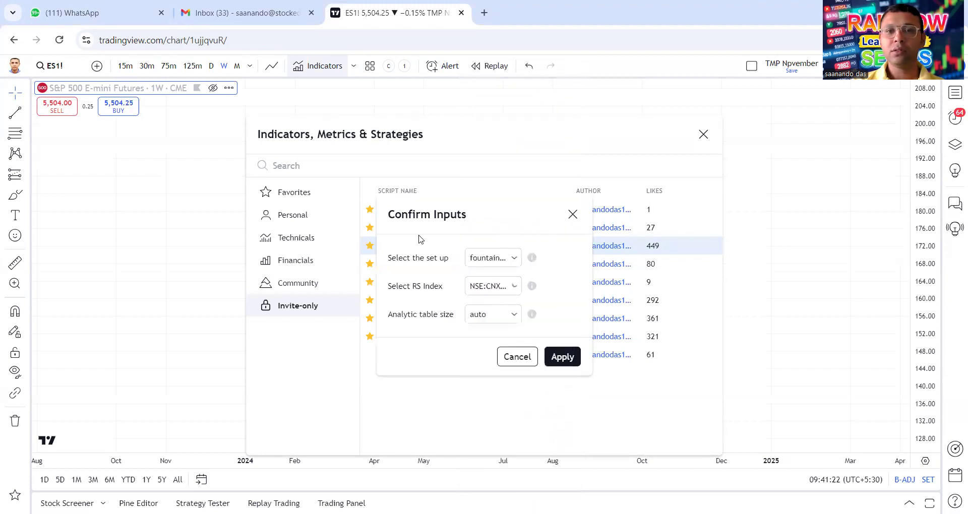
Step: Set the analytic table size to large, apply the script's inputs and close the indicator list
left_click(494, 318)
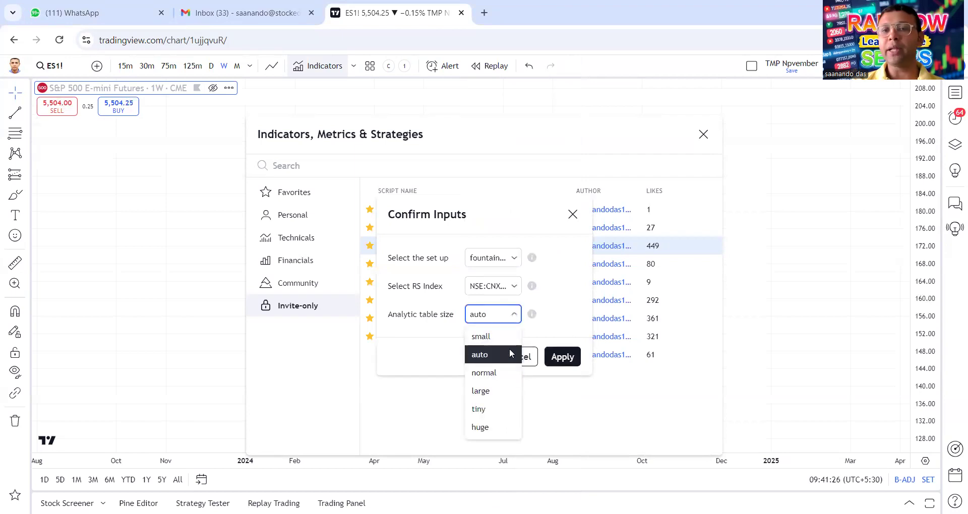
left_click(499, 397)
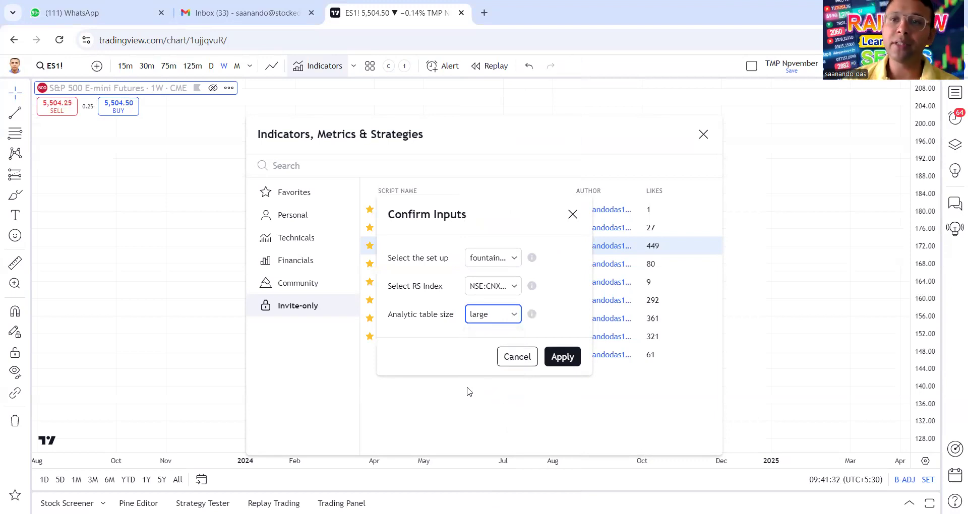
left_click(562, 357)
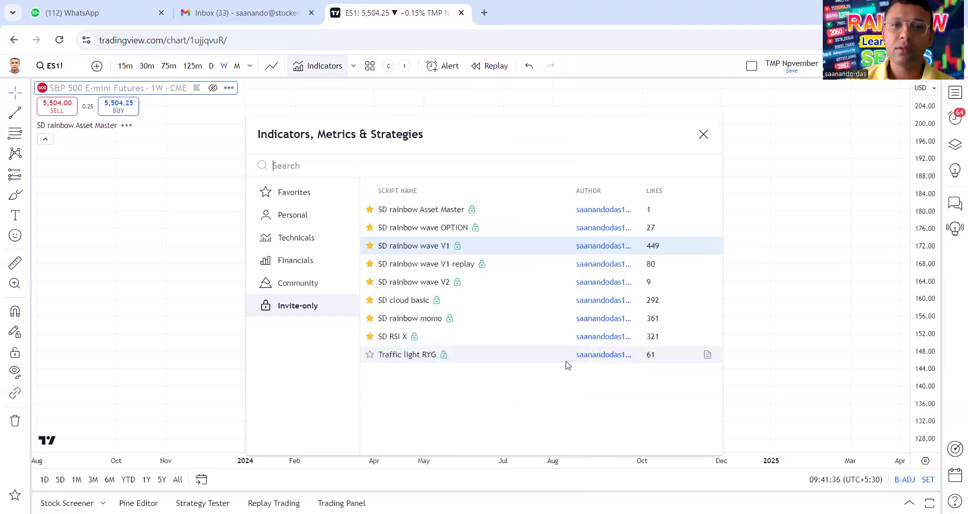
left_click(703, 134)
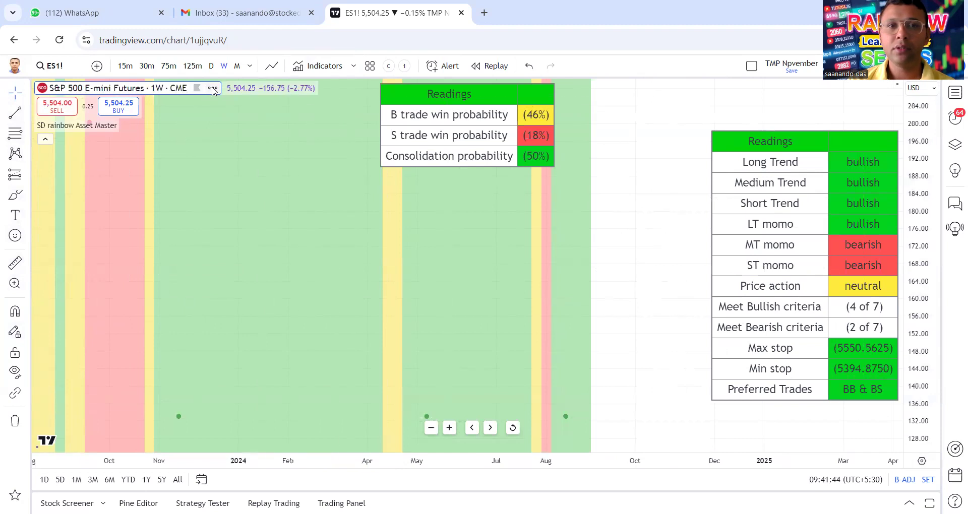
Step: Hide the S&P 500 E-mini Futures price series and reset the chart view to show the indicator's recent bars
left_click(212, 89)
left_click(274, 332)
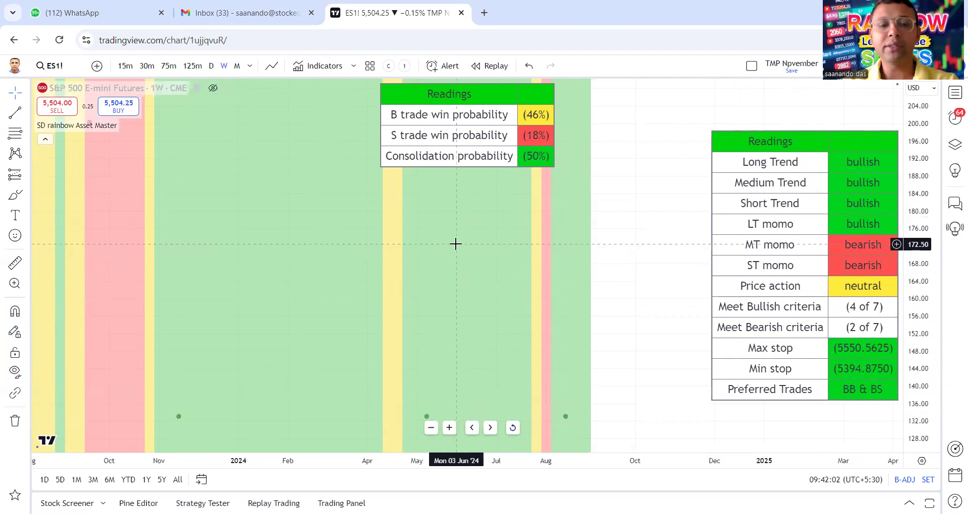
key("alt+r")
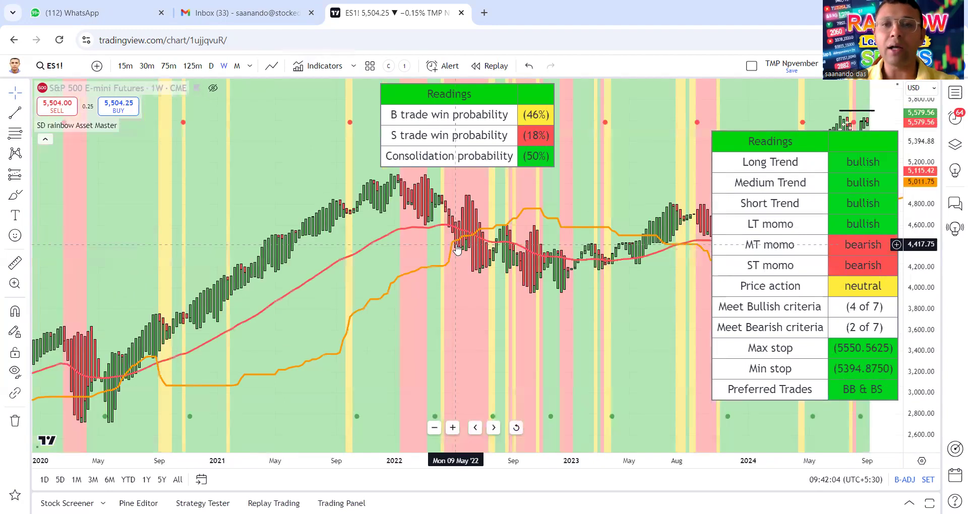
left_click_drag(602, 333, 413, 344)
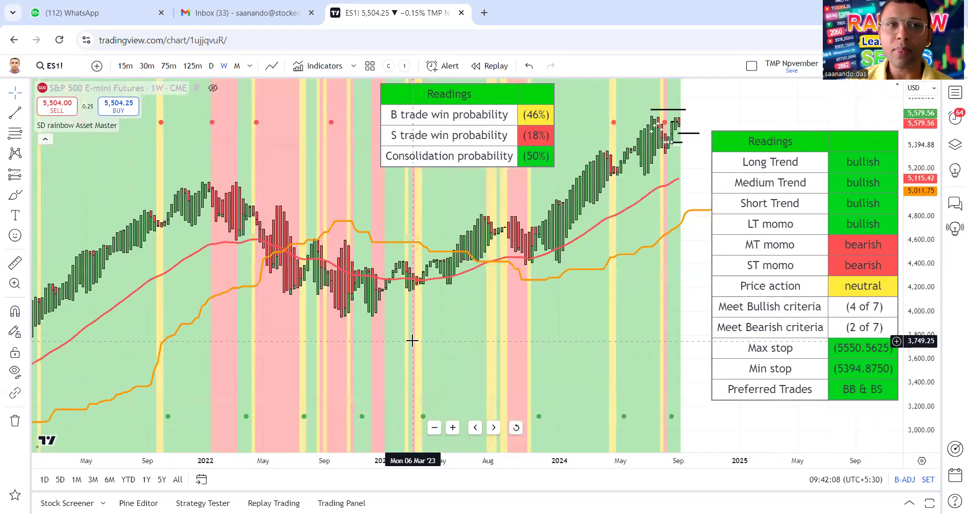
scroll(585, 323, "up", 2)
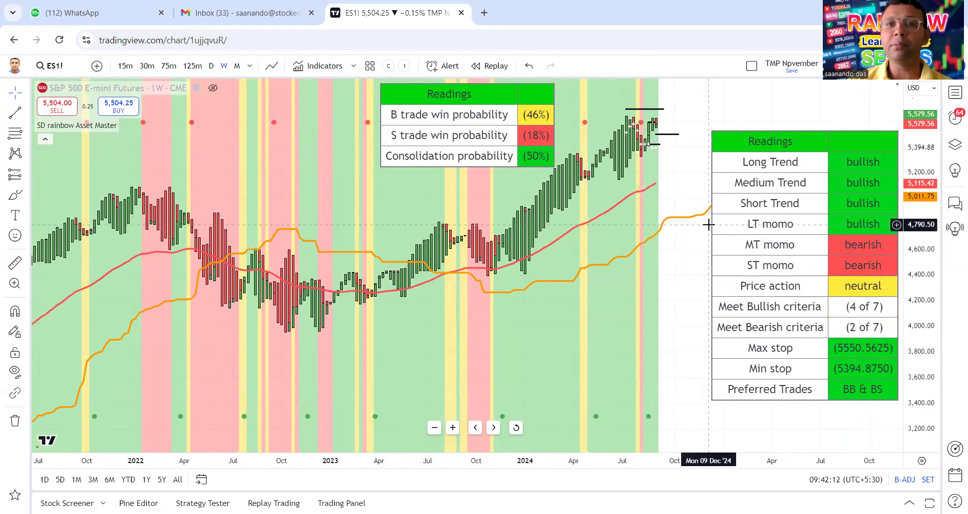
Step: Change the SD rainbow Asset Master indicator's set-up to Index futures and confirm the settings
left_click(144, 126)
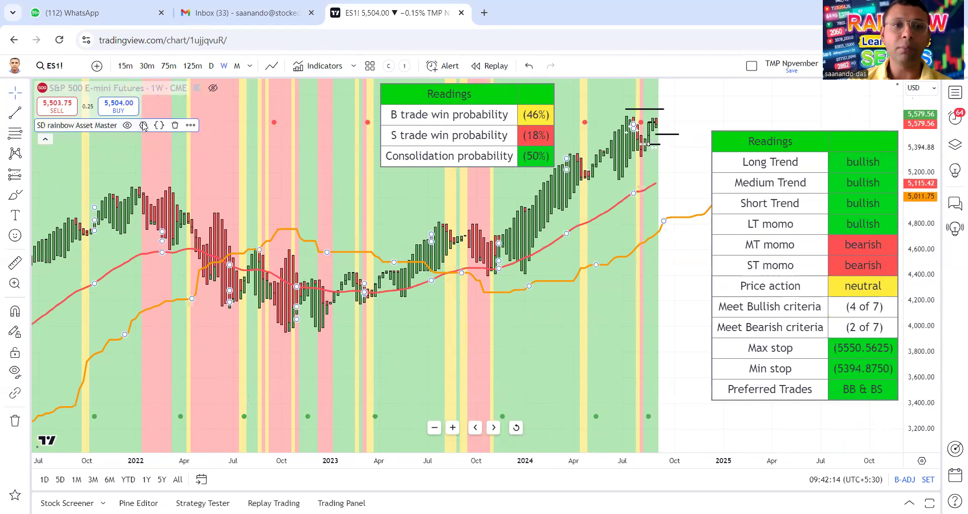
left_click(144, 126)
left_click(524, 147)
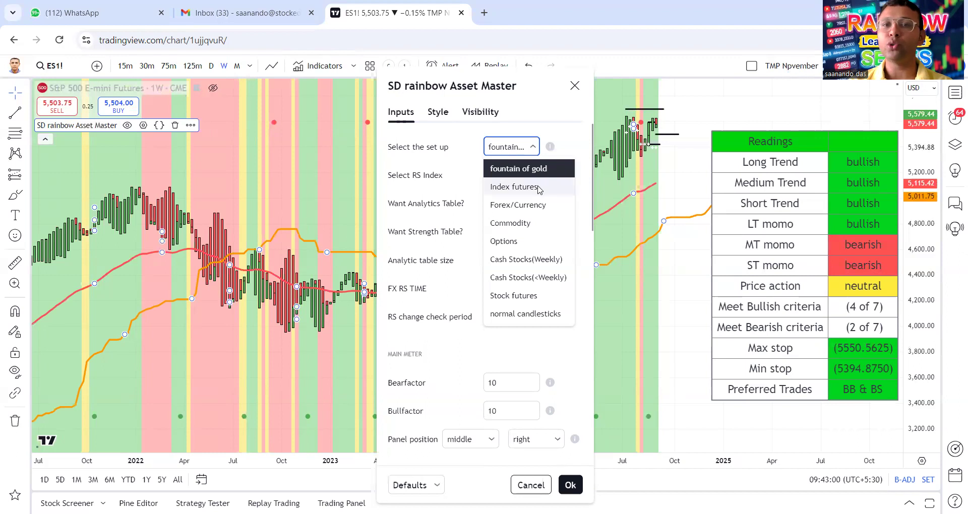
left_click(540, 190)
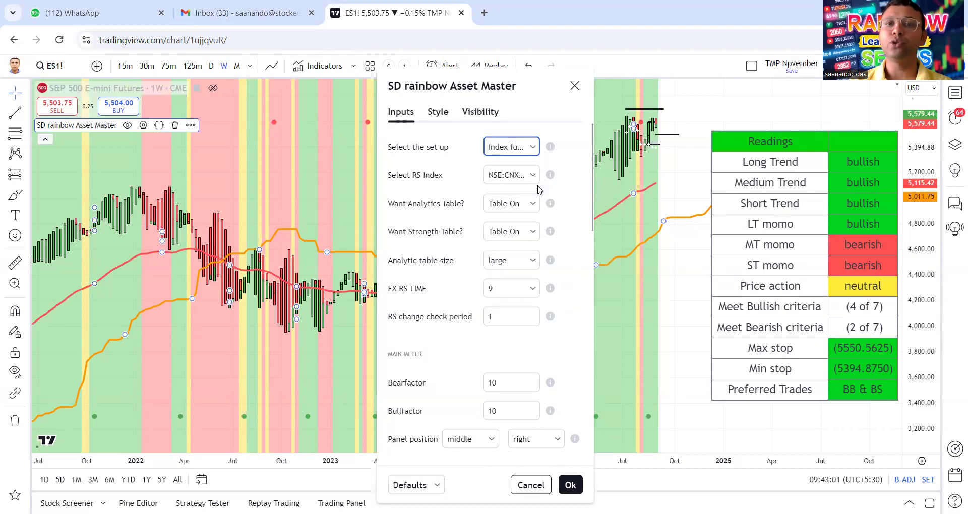
left_click(571, 485)
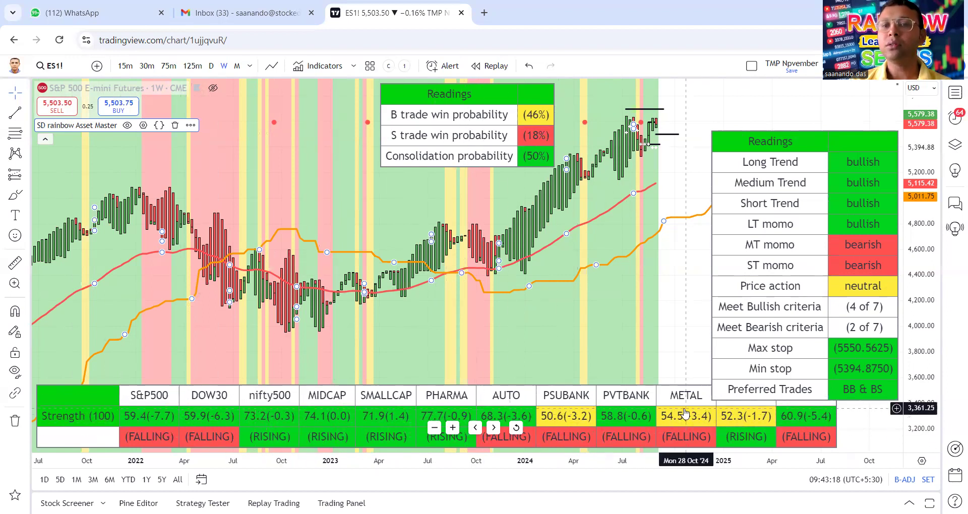
Step: Examine the strength index selection settings and the index choices available for the S3 index
double_click(161, 408)
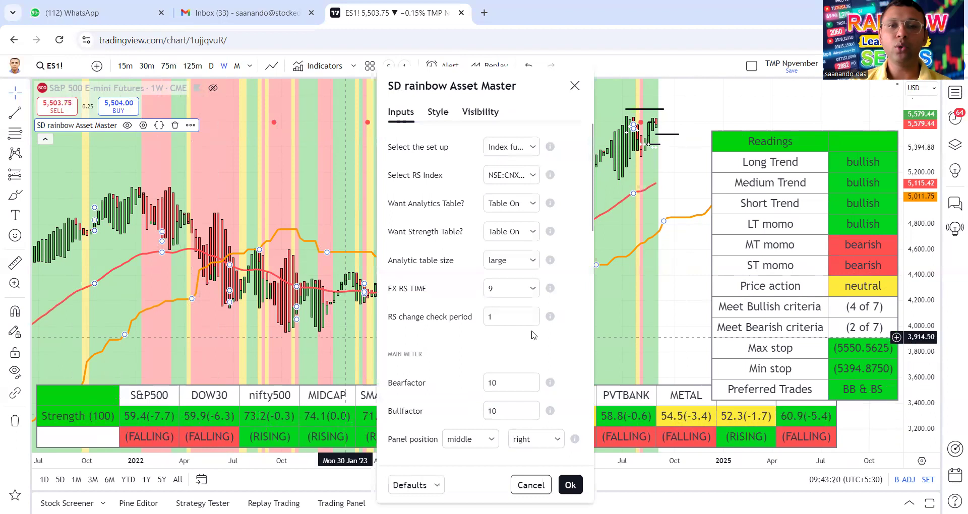
scroll(533, 335, "down", 10)
scroll(328, 348, "down", 4)
scroll(529, 257, "up", 3)
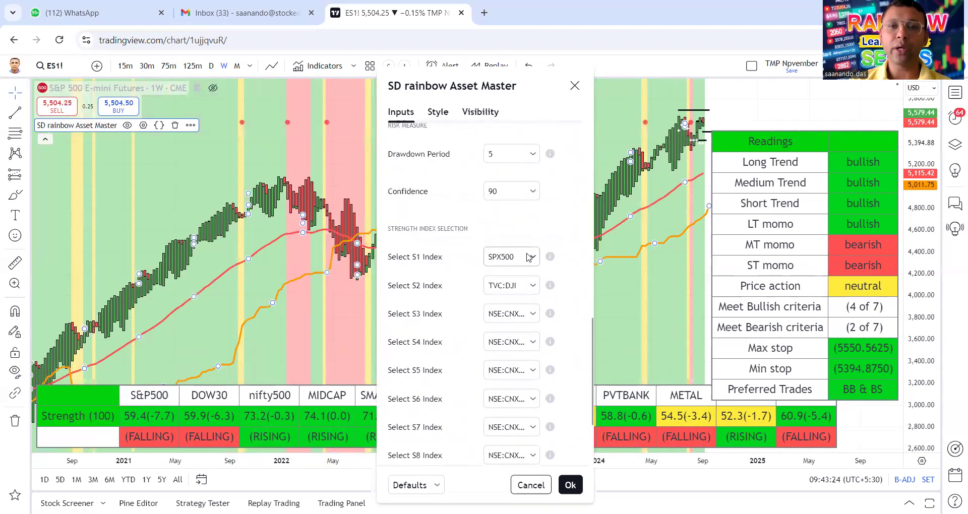
left_click(530, 314)
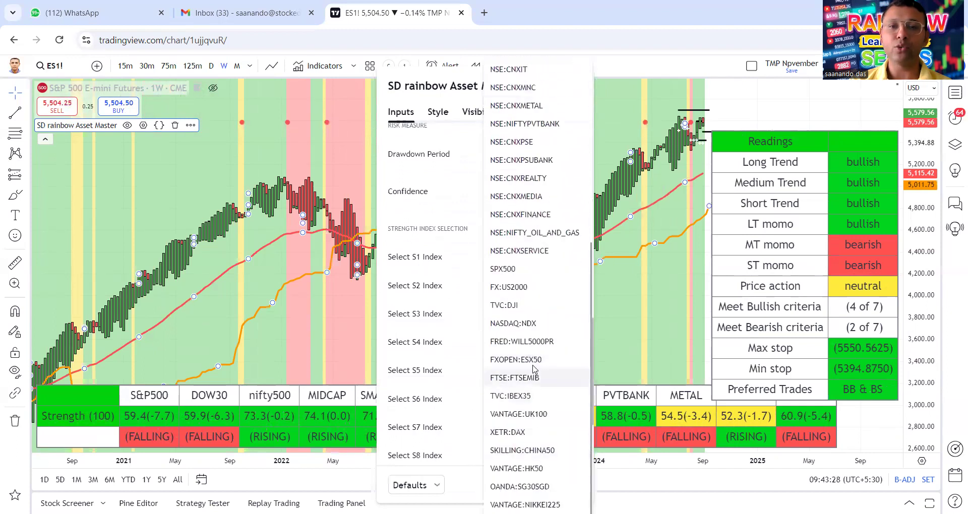
left_click(432, 213)
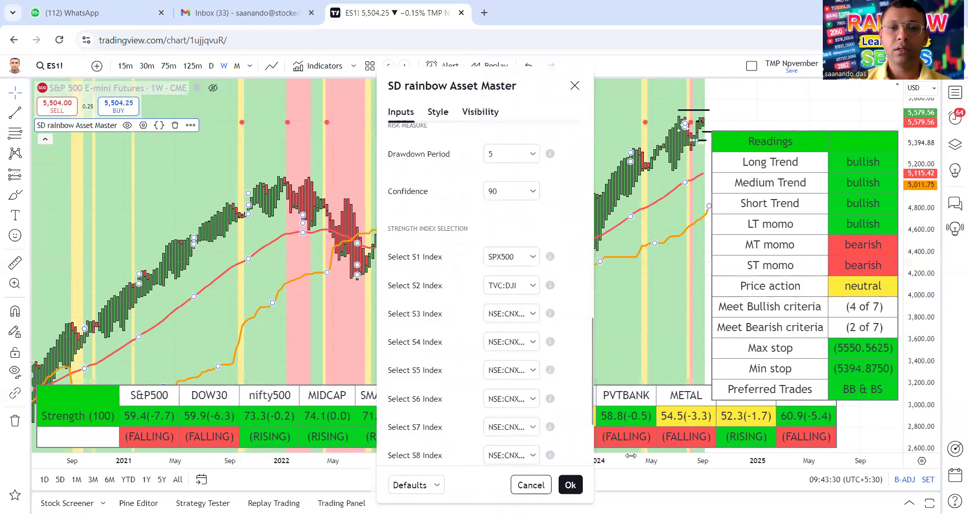
left_click(570, 485)
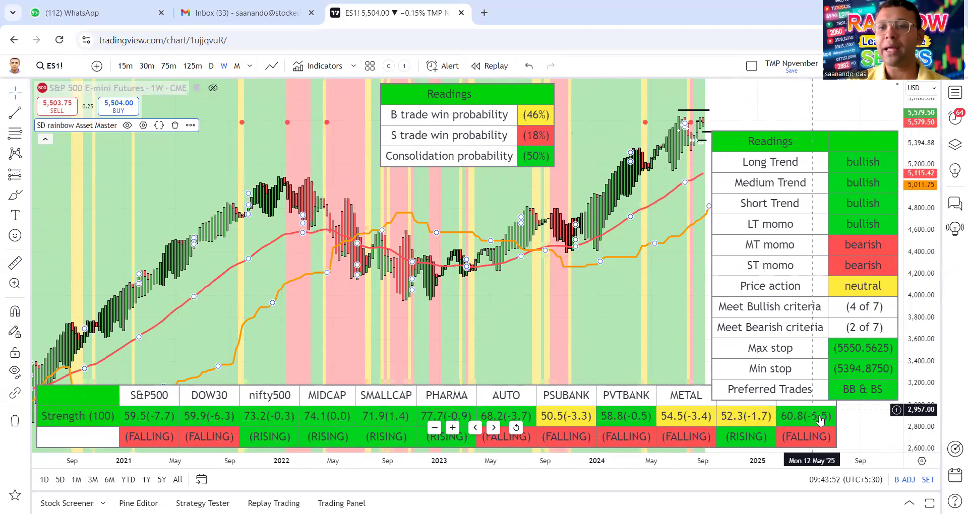
Step: Turn off the strength table in the SD rainbow Asset Master settings
scroll(510, 352, "up", 3)
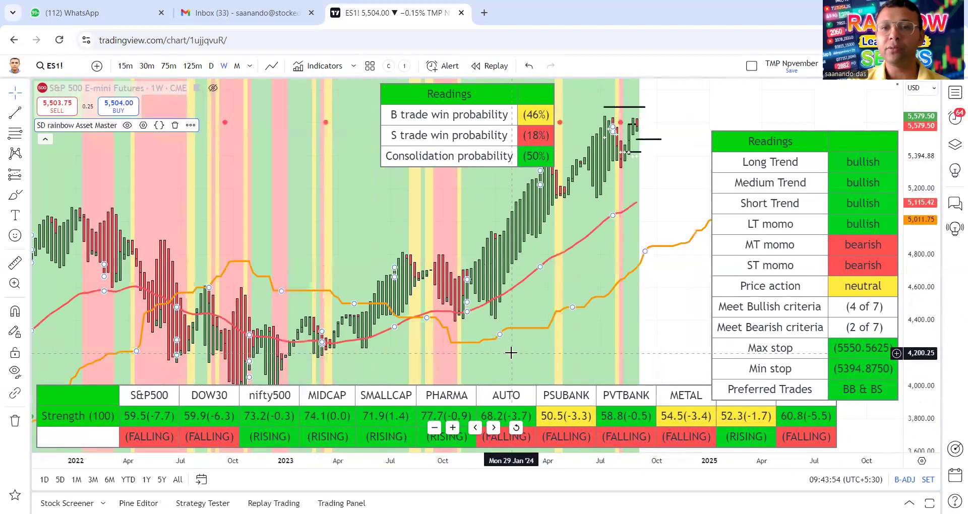
scroll(511, 353, "up", 2)
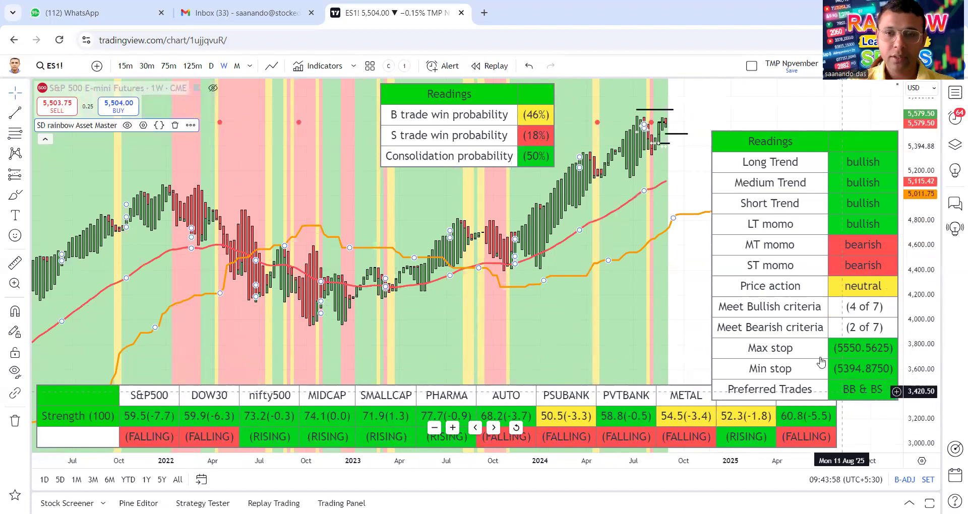
double_click(805, 295)
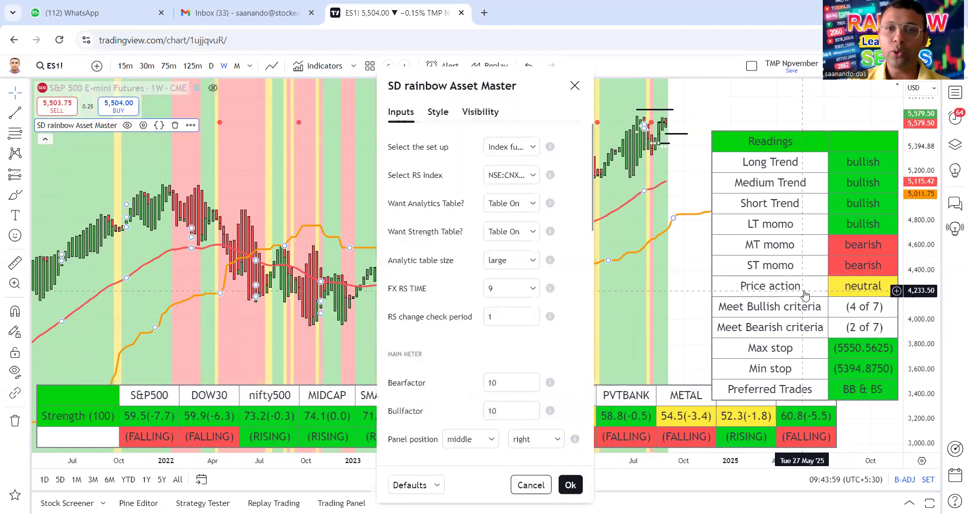
left_click(510, 235)
left_click(515, 273)
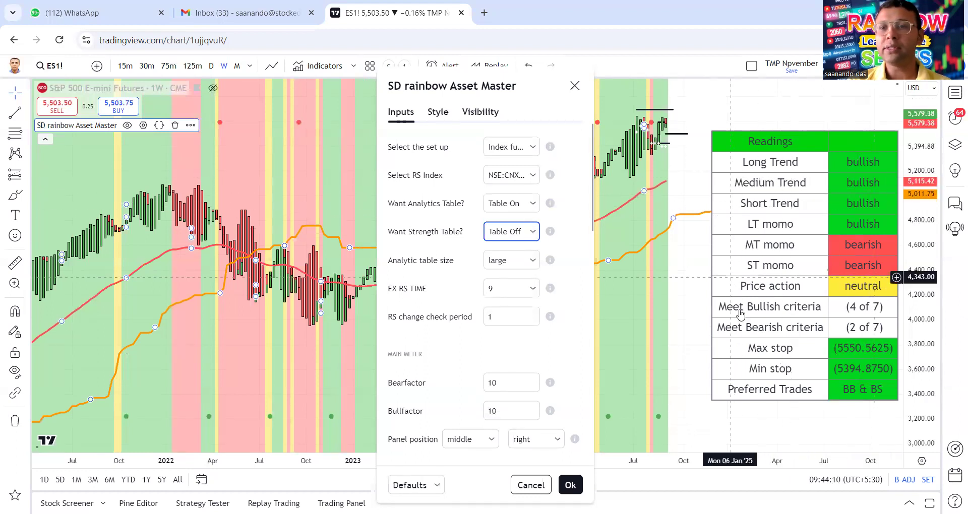
Step: Toggle the analytics table off and back on
left_click(517, 204)
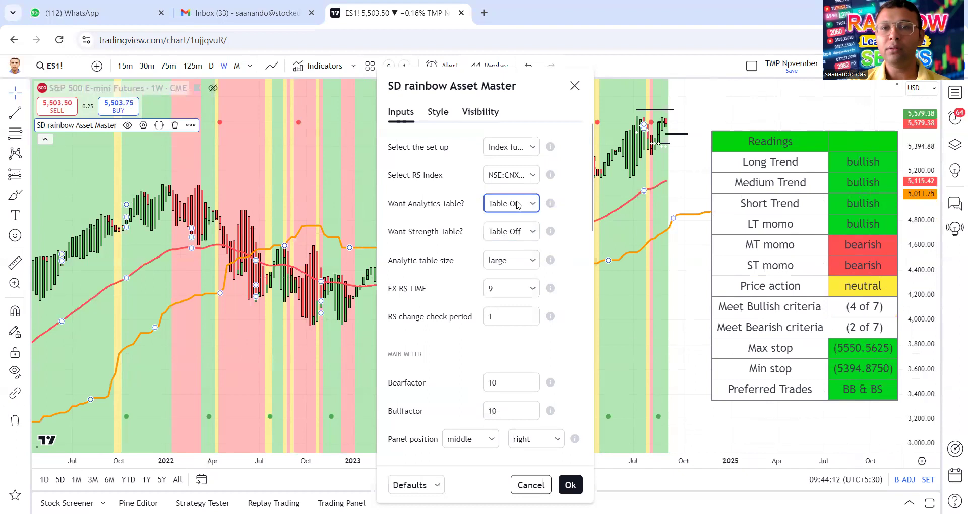
left_click(515, 243)
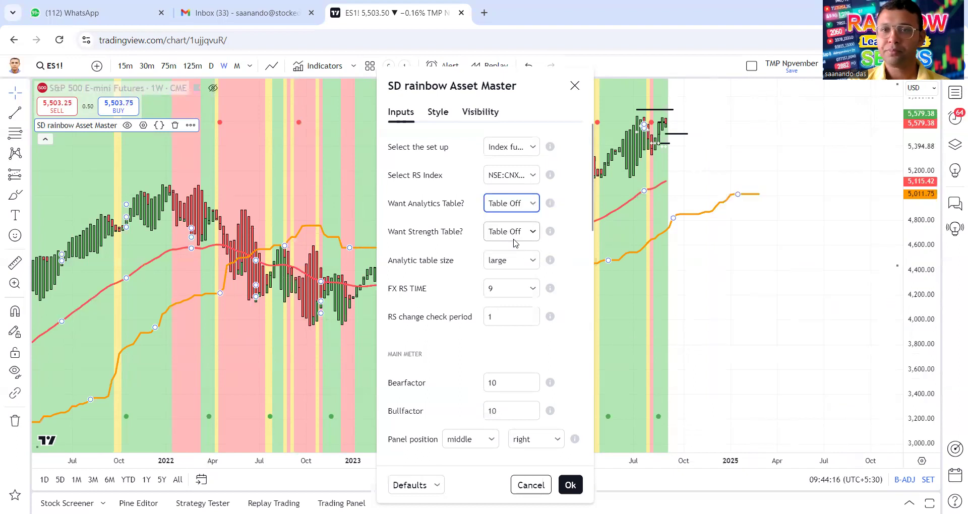
left_click(527, 206)
left_click(511, 223)
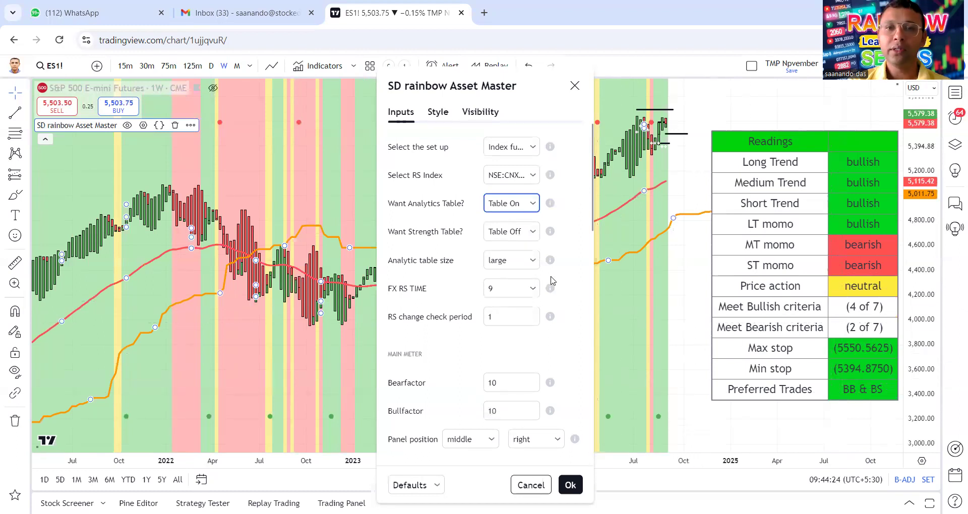
Step: Try the tiny analytic table size and settle on the auto size
left_click(528, 267)
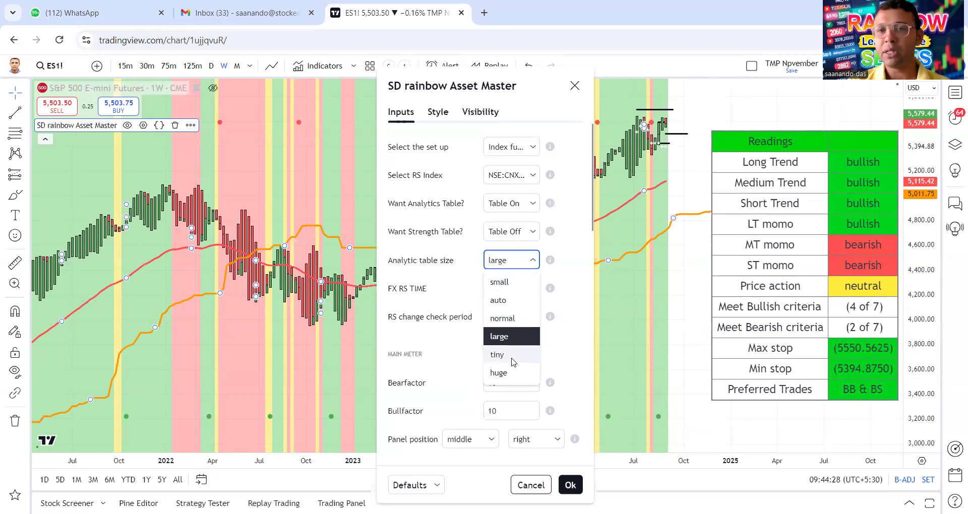
left_click(513, 359)
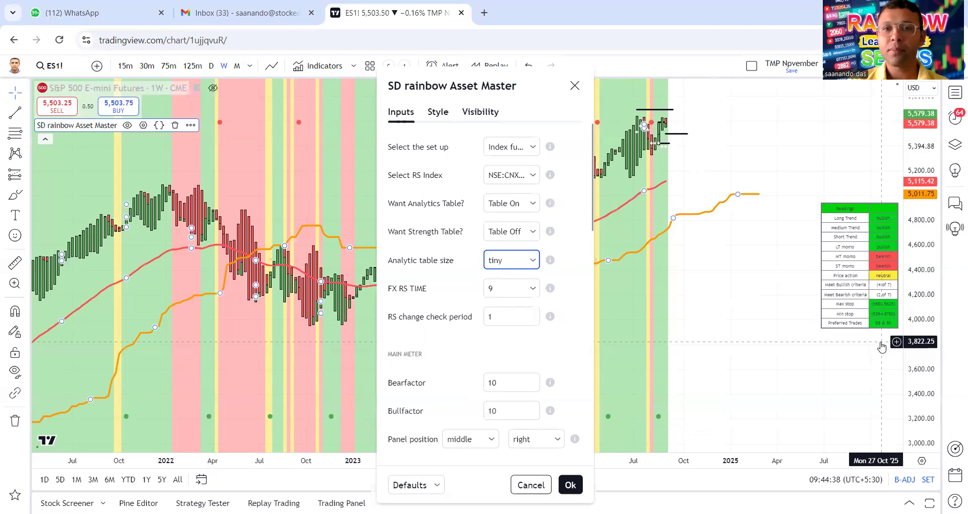
left_click(517, 262)
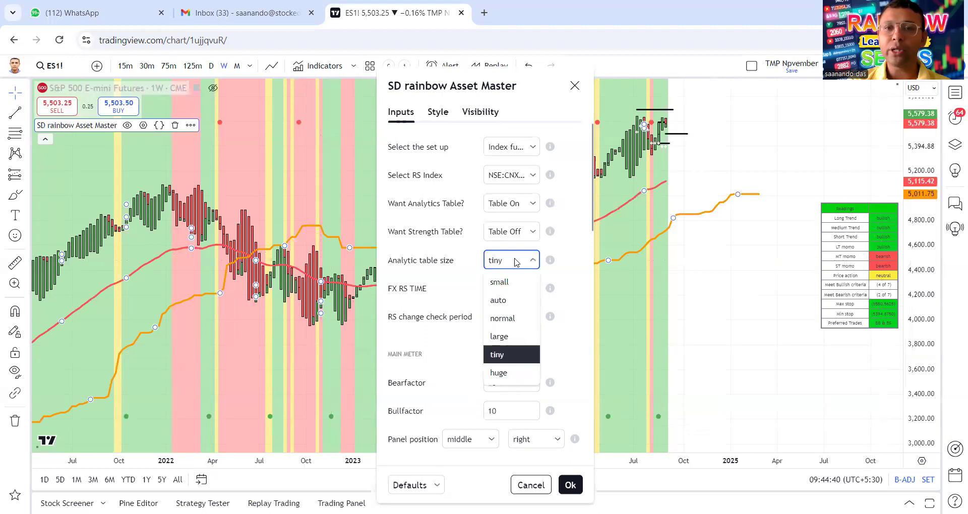
left_click(500, 301)
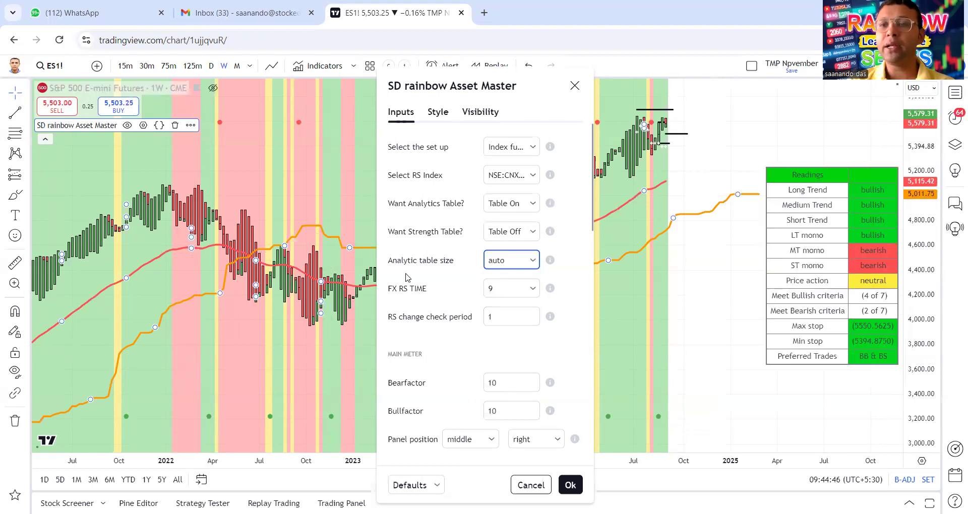
Step: Set the analytic table size to large in the SD rainbow Asset Master settings and apply it
left_click(874, 336)
right_click(796, 335)
left_click(634, 215)
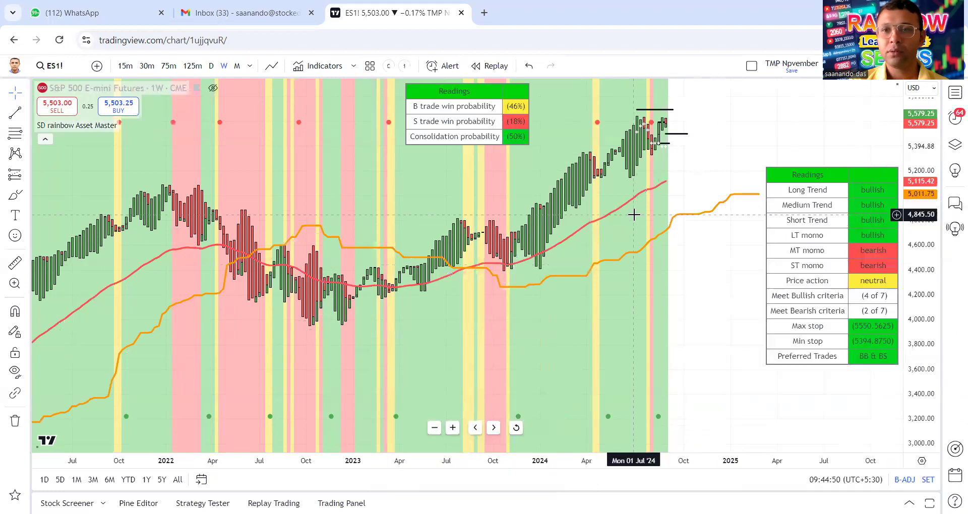
double_click(468, 274)
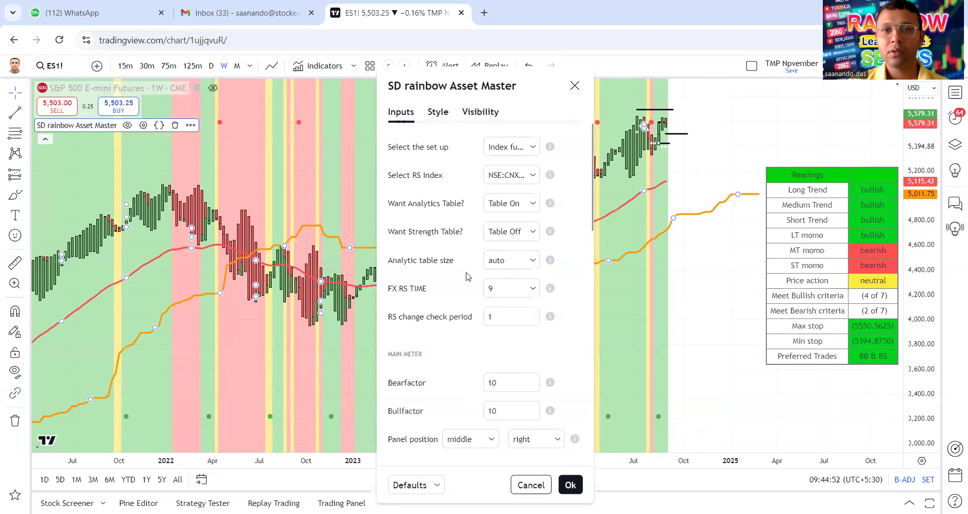
left_click(520, 261)
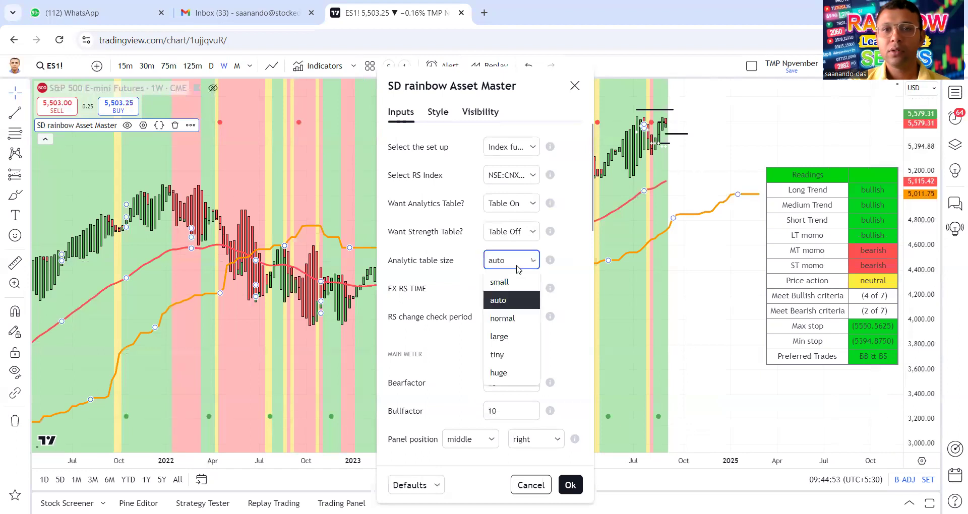
left_click(512, 337)
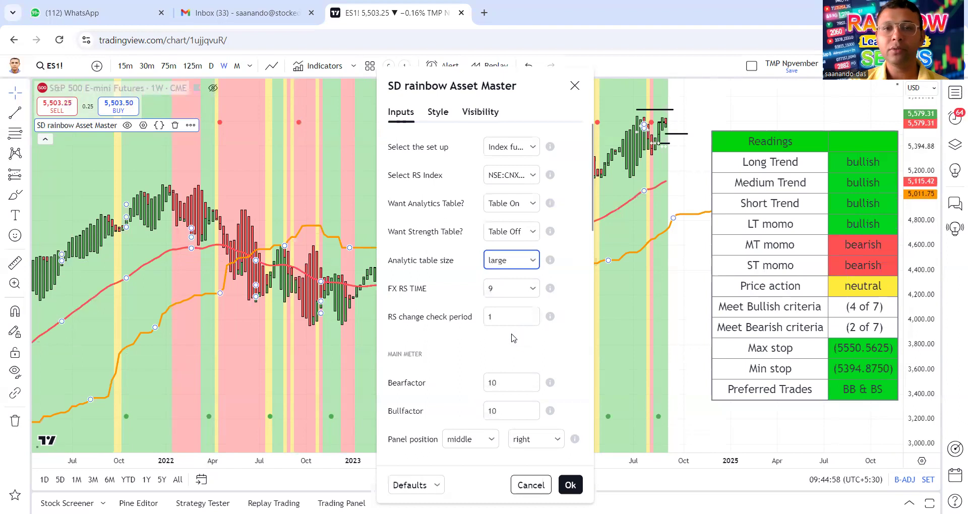
left_click(575, 486)
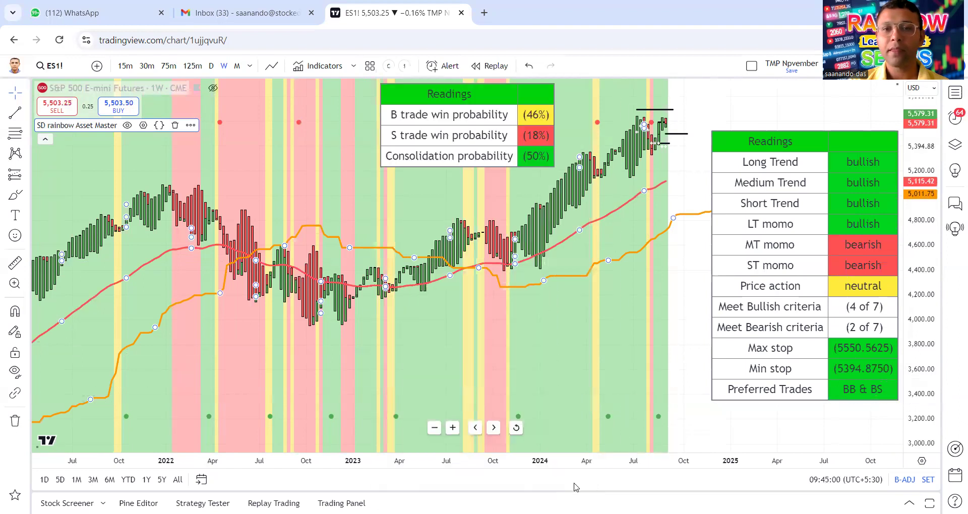
scroll(616, 325, "up", 1)
scroll(616, 327, "up", 1)
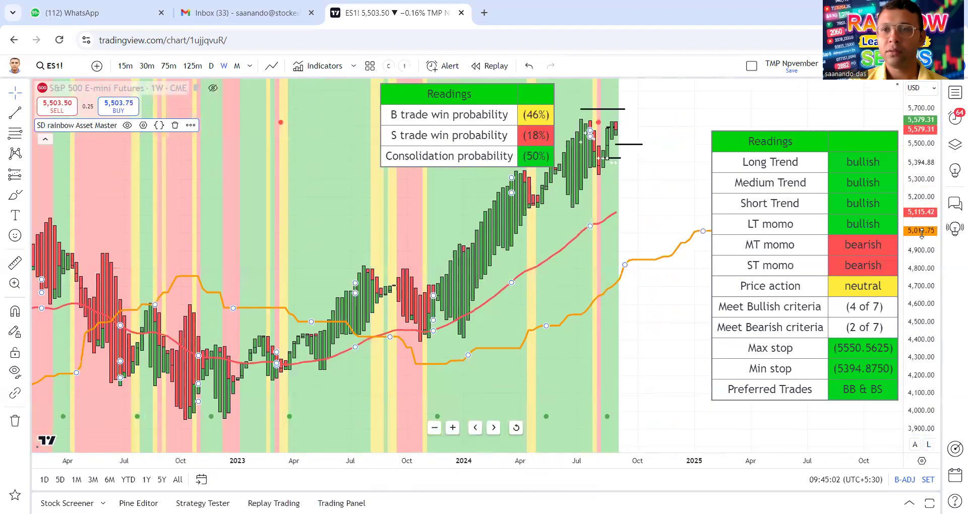
left_click_drag(613, 320, 569, 383)
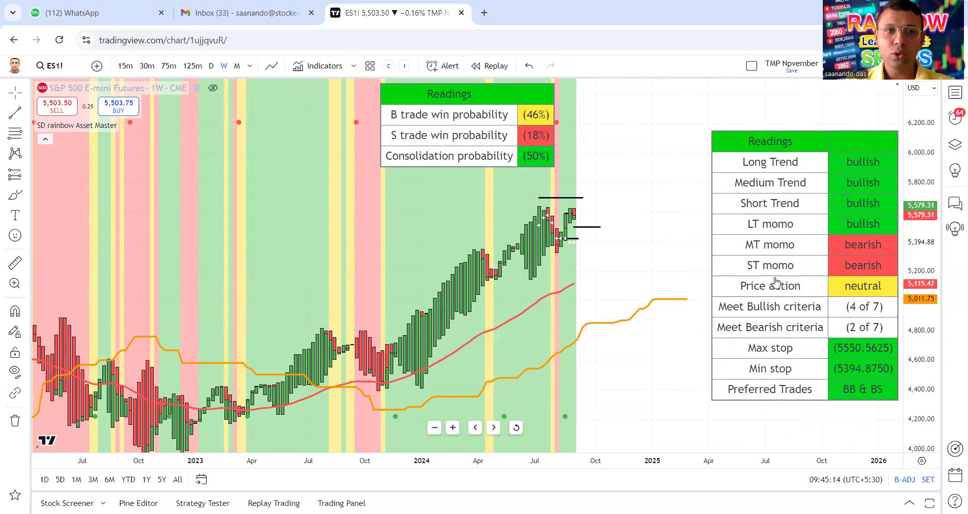
Step: Set the main meter's Bullfactor to 3 in the SD rainbow Asset Master settings and apply it
left_click(143, 125)
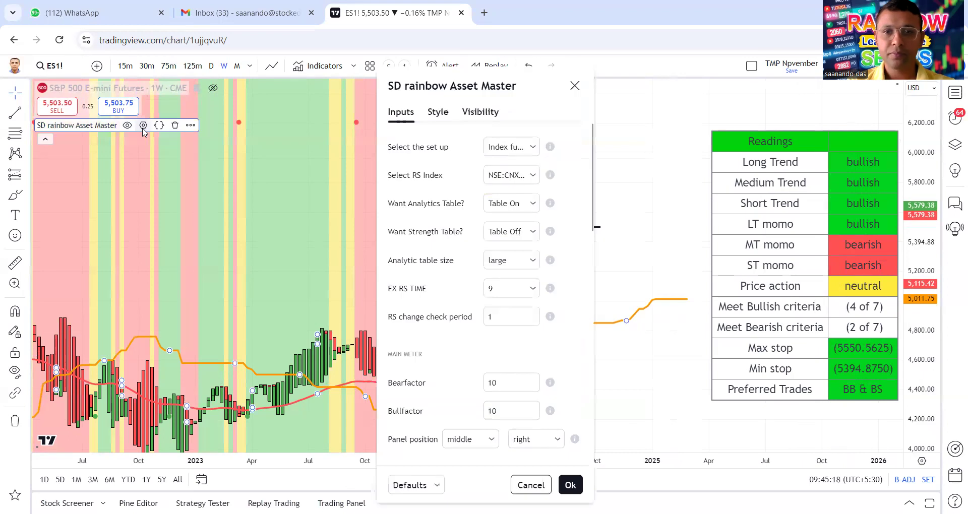
scroll(553, 305, "down", 3)
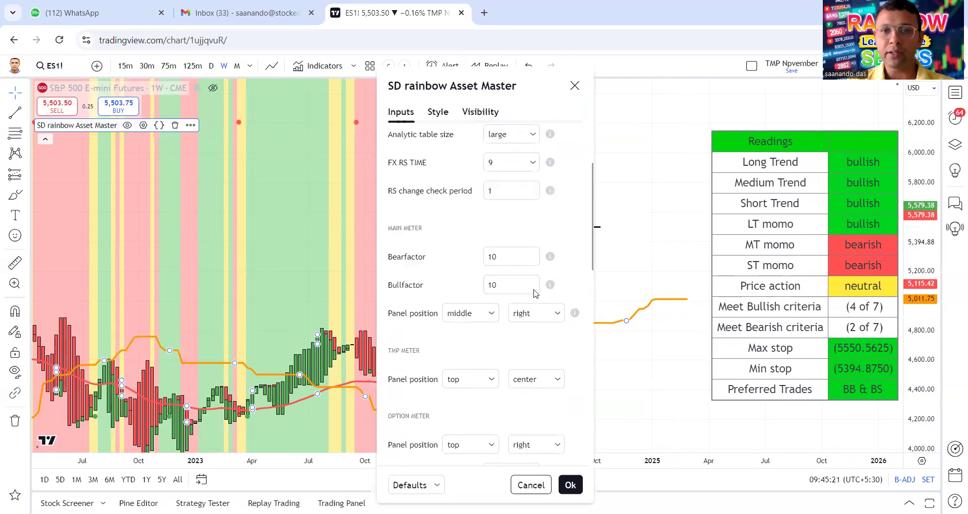
double_click(535, 294)
type("4")
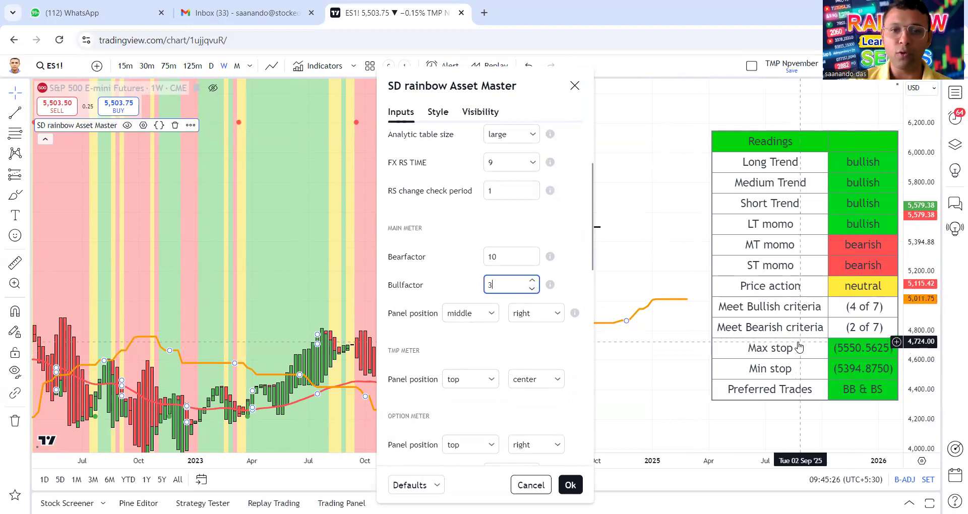
left_click(572, 487)
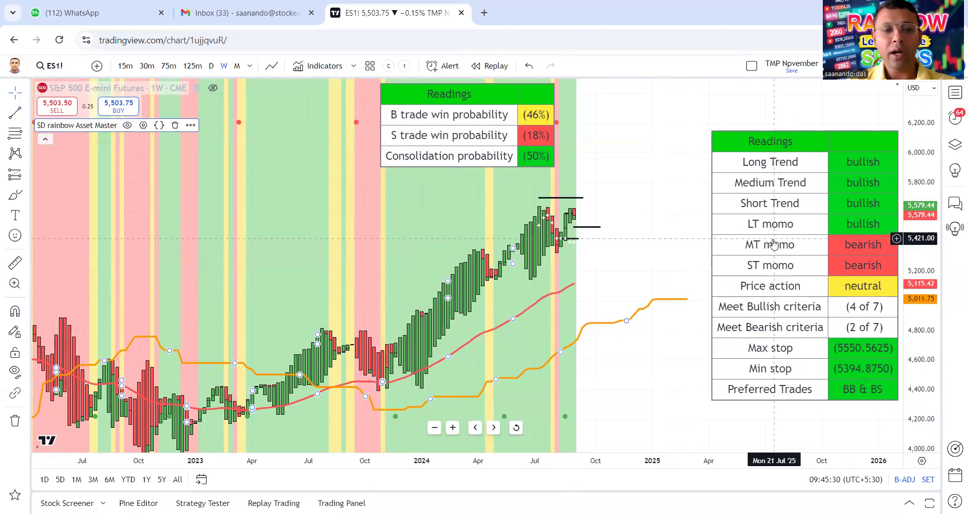
Step: Create an alert on ES1! using the SD rainbow Asset Master's Bull Factor Alert condition
key("alt+a")
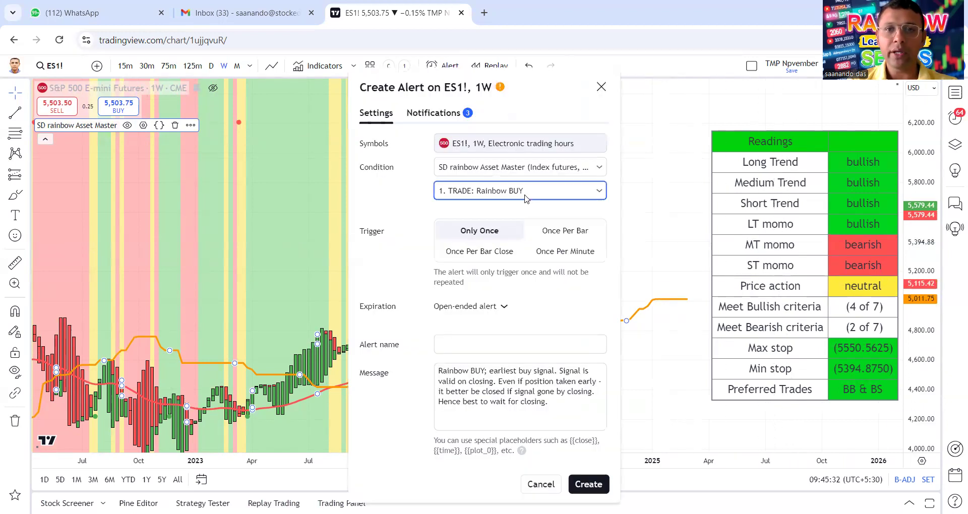
left_click(524, 189)
scroll(528, 246, "down", 5)
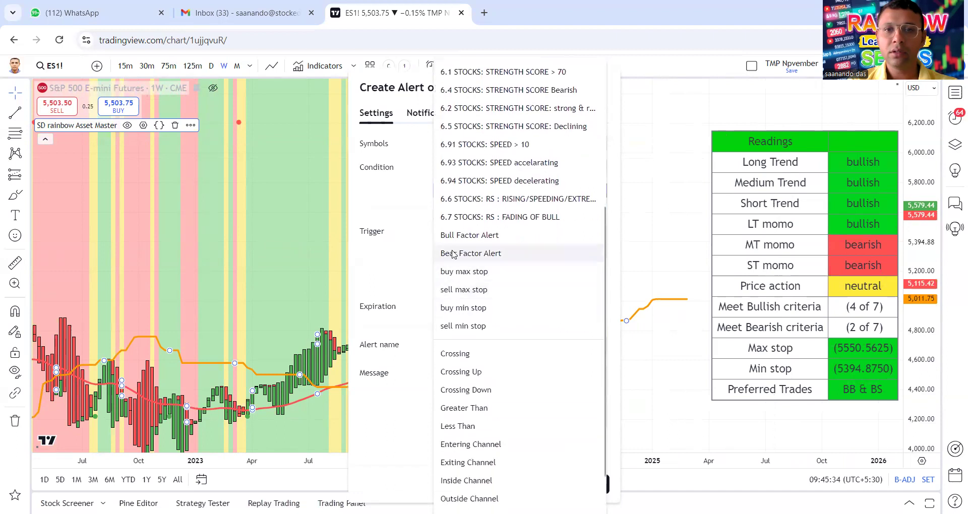
left_click(468, 237)
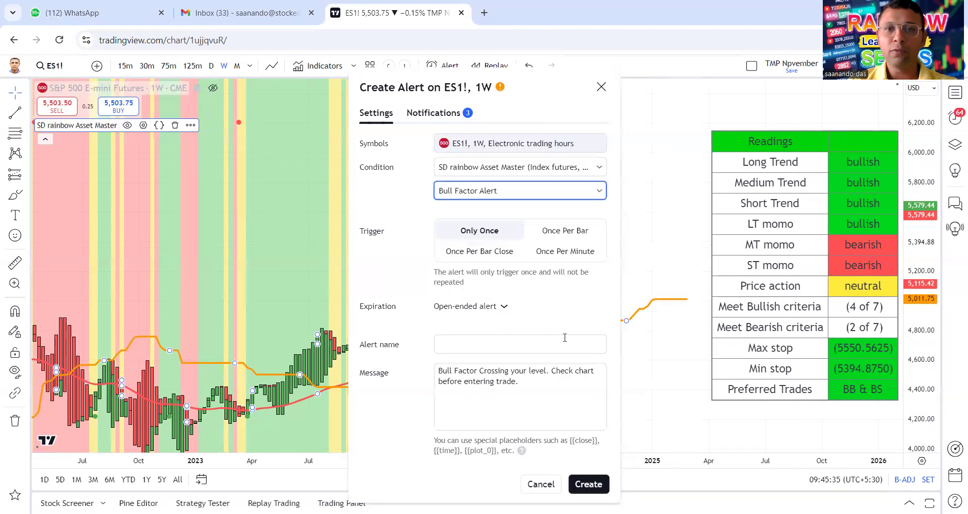
left_click(601, 491)
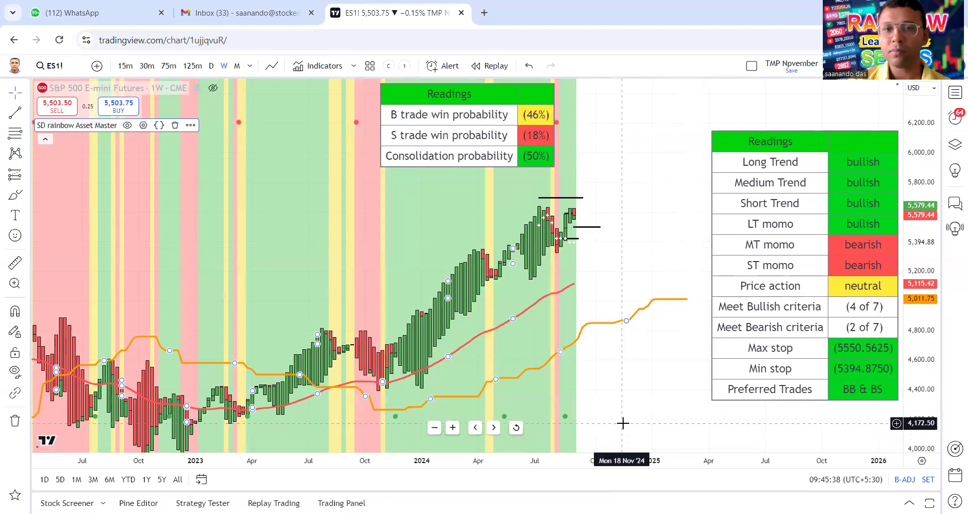
Step: Dismiss the ES1! alert notification on the chart
scroll(624, 418, "up", 1)
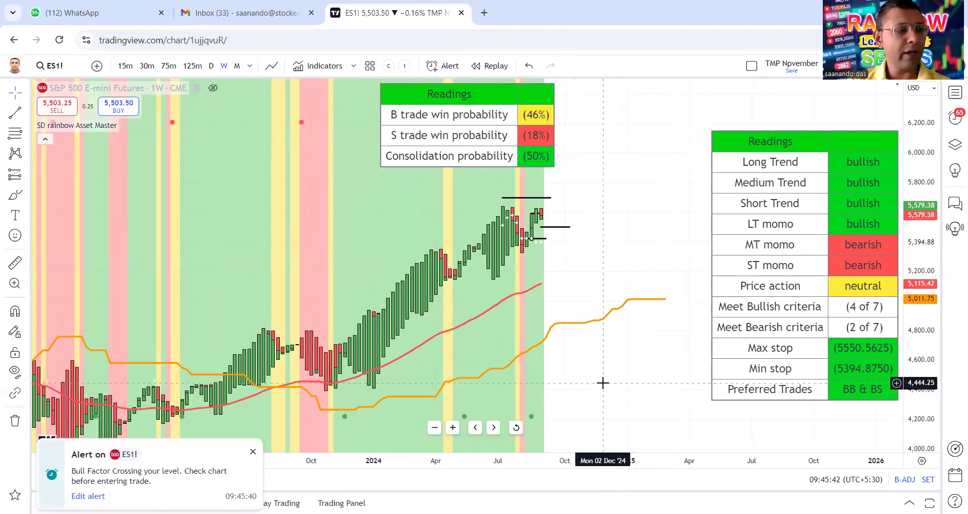
right_click(603, 383)
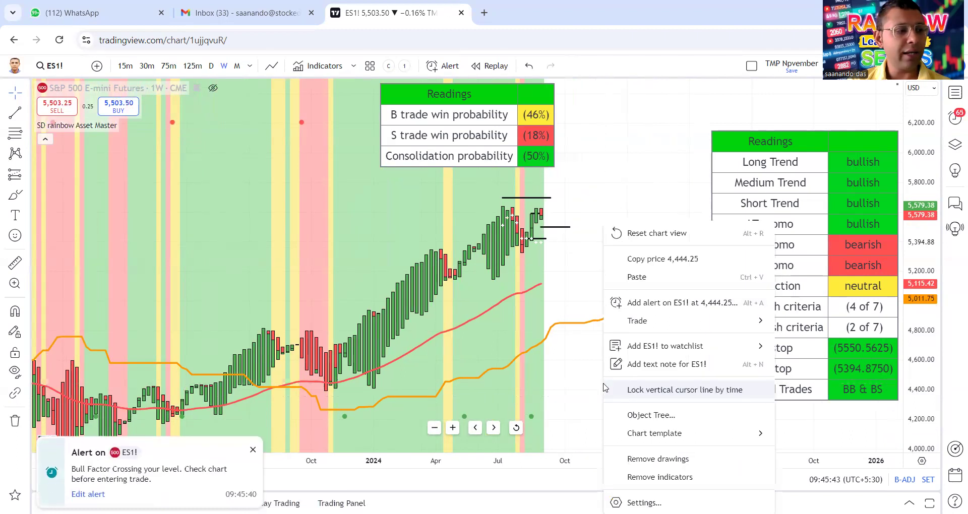
left_click(160, 473)
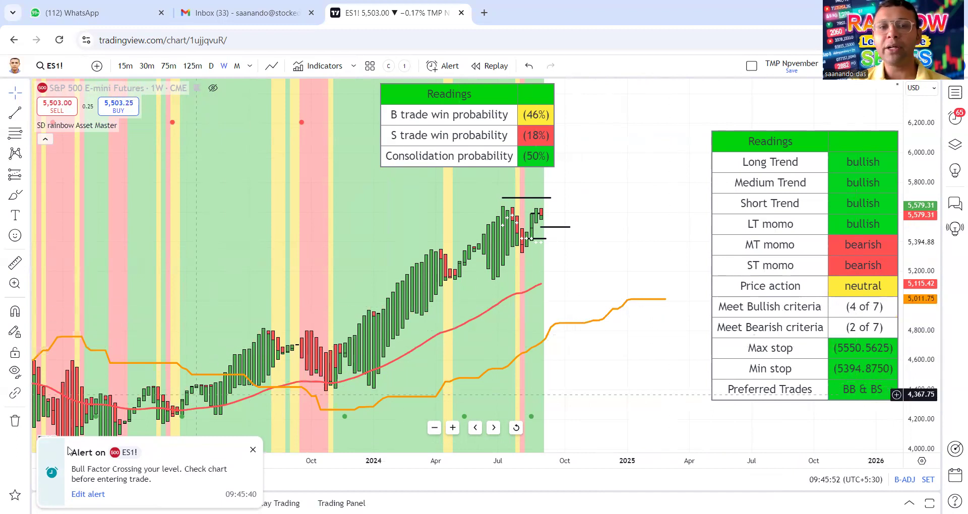
left_click(253, 450)
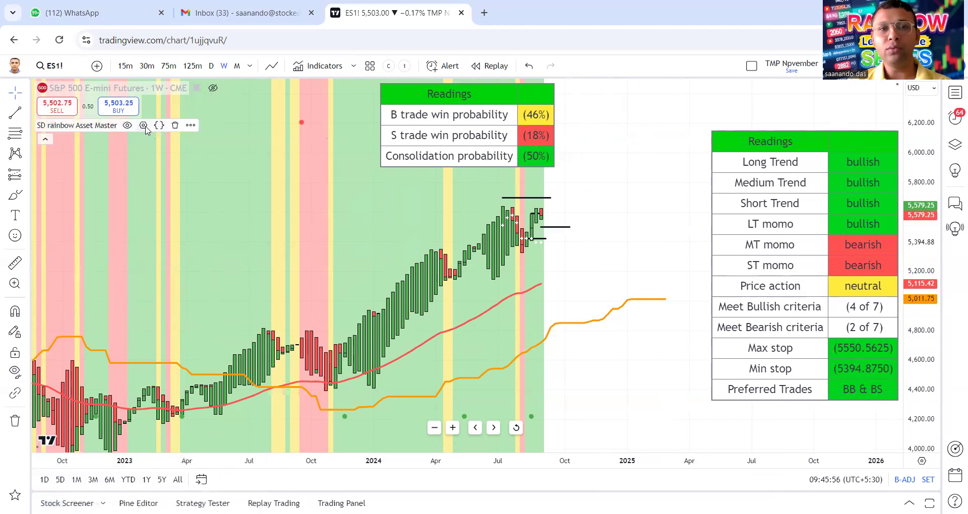
Step: Set the main meter's Bullfactor to 10 in the SD rainbow Asset Master settings and apply it
left_click(144, 125)
scroll(498, 384, "down", 2)
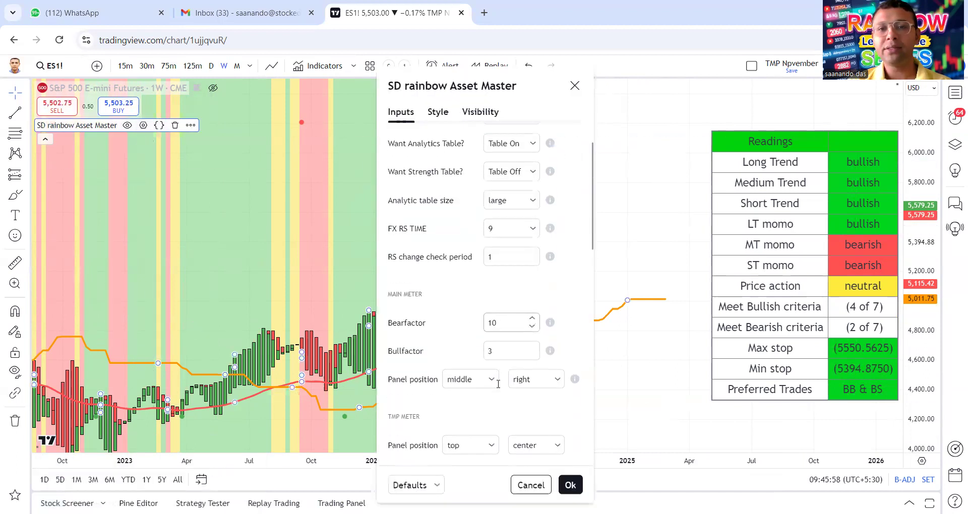
left_click(533, 344)
left_click(533, 344)
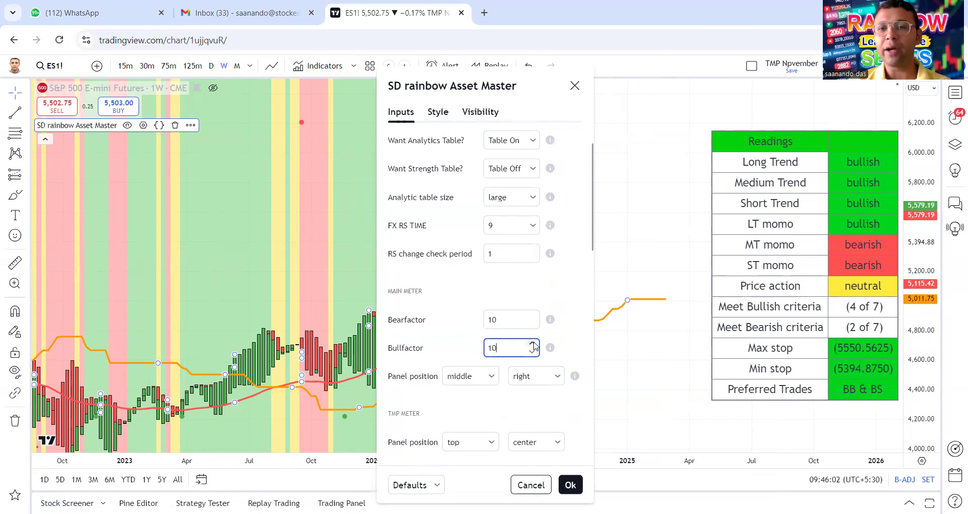
left_click(570, 484)
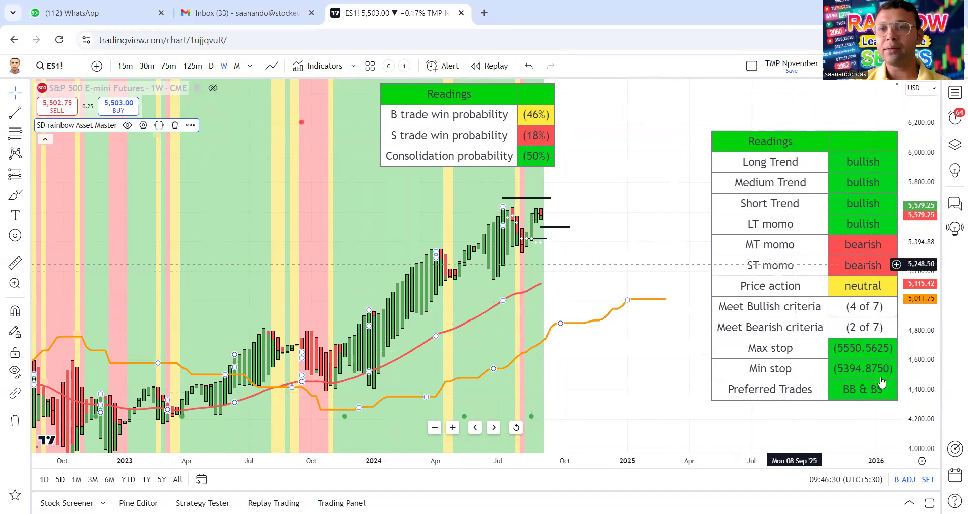
Step: Change the SD rainbow Asset Master set up to Forex/Currency and apply it
scroll(772, 272, "up", 1)
double_click(455, 127)
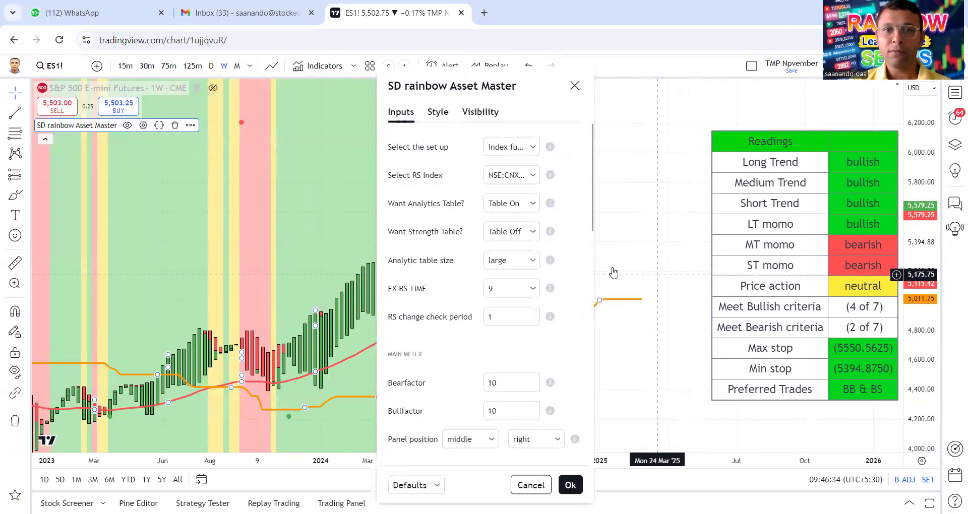
left_click(523, 148)
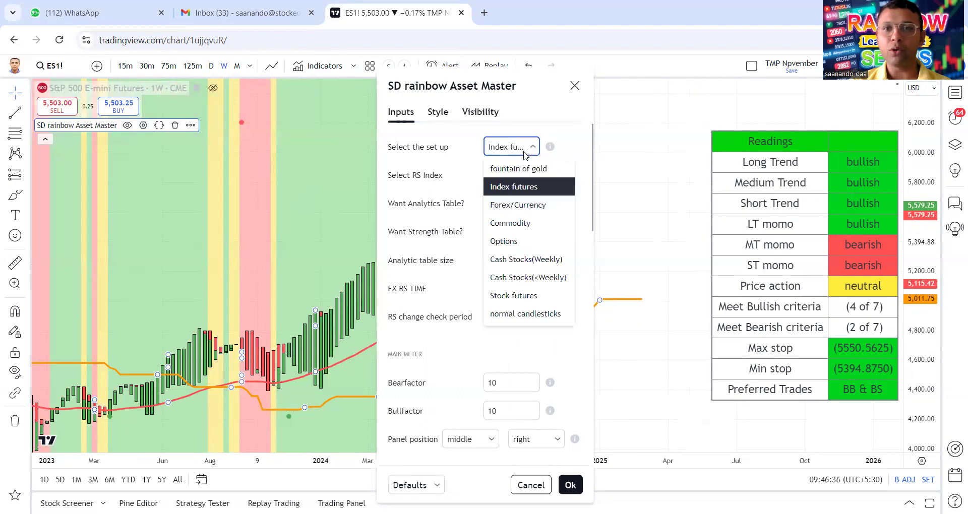
left_click(518, 205)
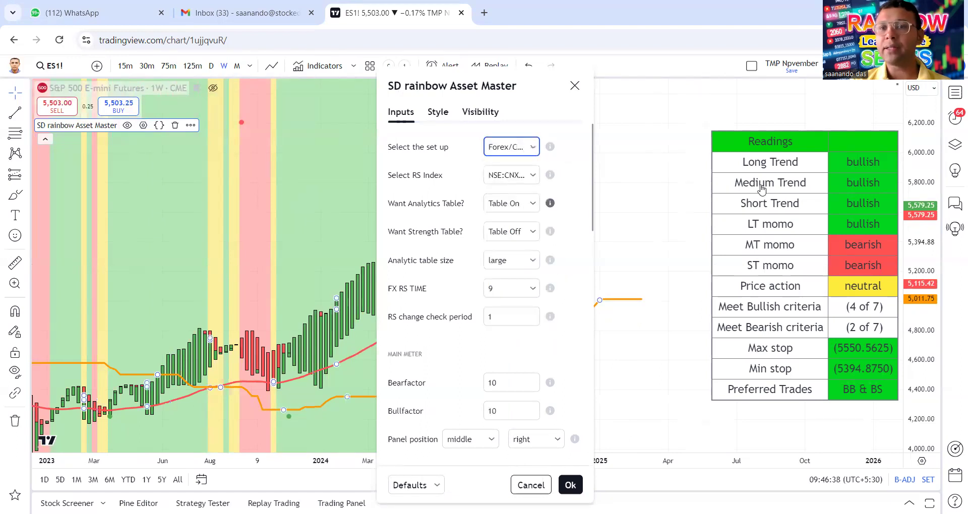
left_click(562, 487)
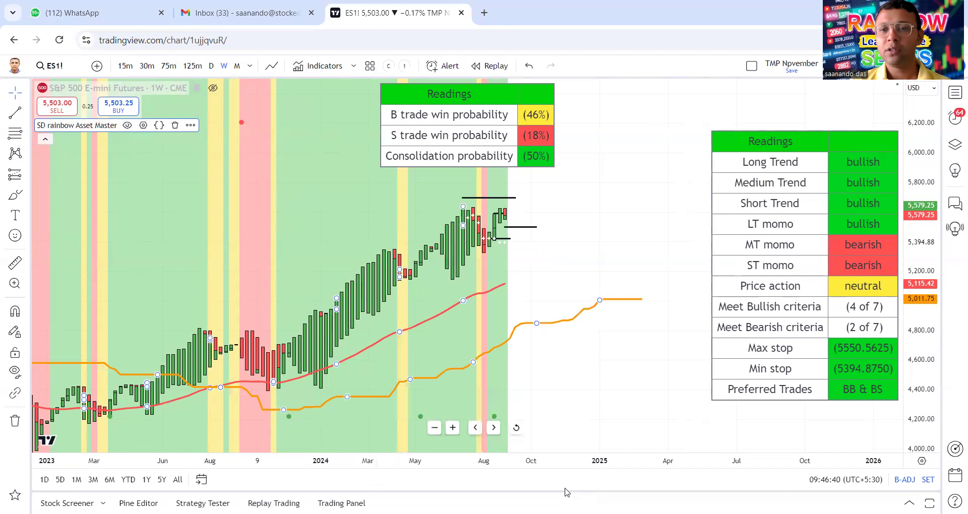
Step: Load EURUSD into the chart from the majors in the currency watchlist, and hide the watchlist
left_click(955, 95)
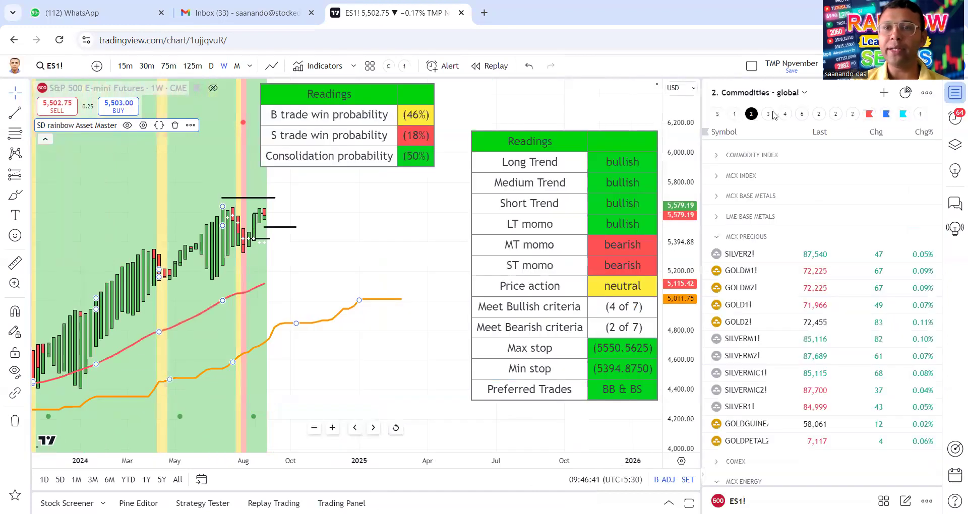
left_click(734, 114)
left_click(775, 176)
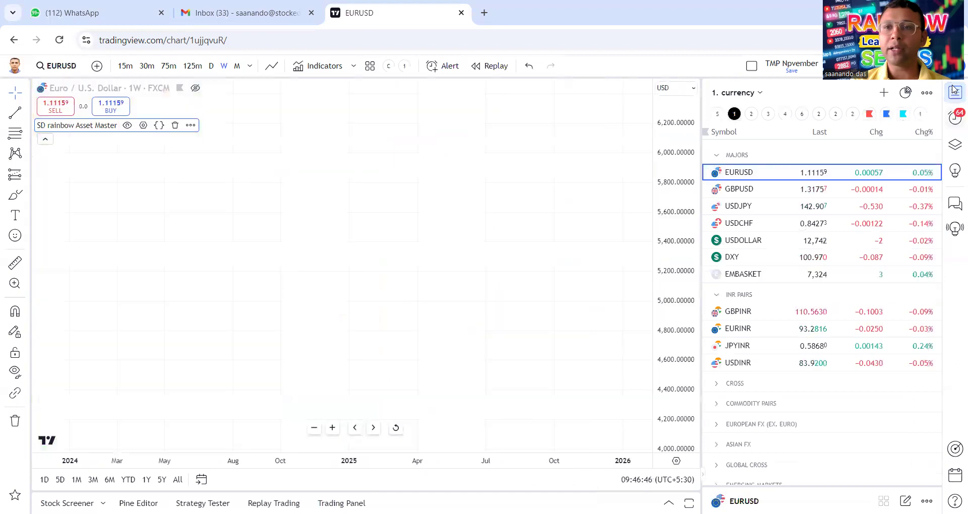
left_click(955, 90)
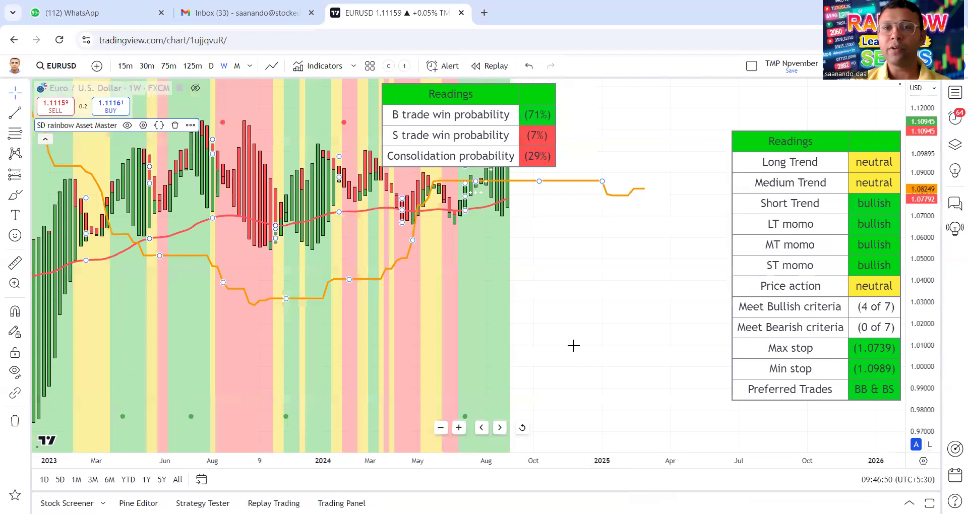
scroll(573, 345, "down", 5)
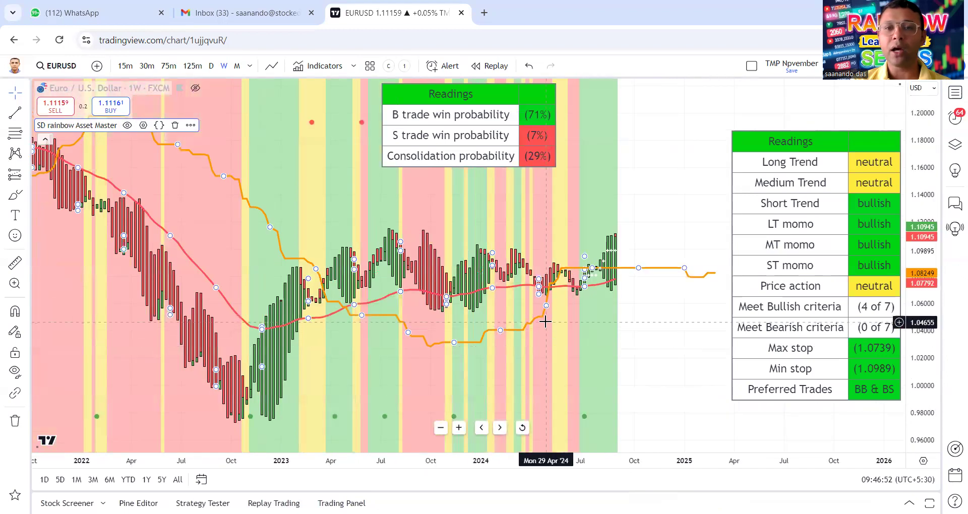
scroll(545, 321, "up", 1)
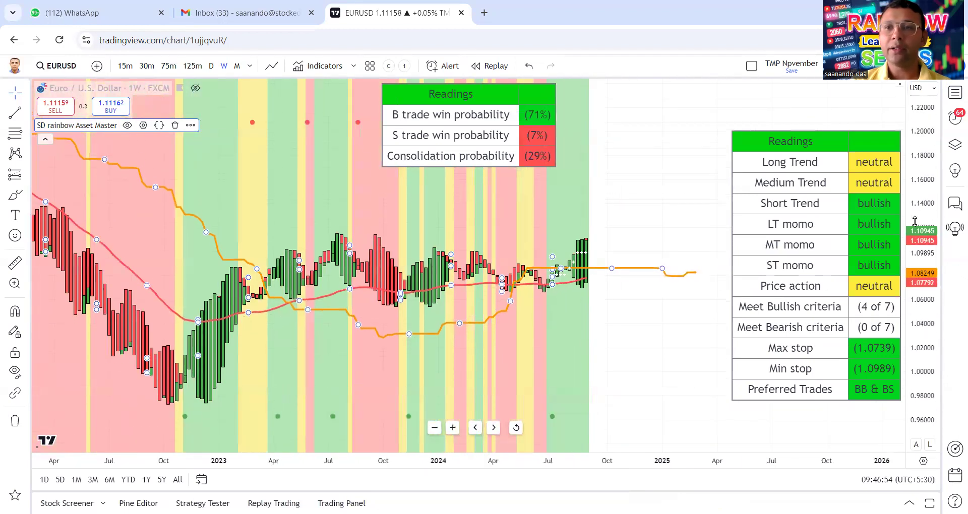
Step: Turn on the strength table for the EURUSD chart in the SD rainbow Asset Master settings
double_click(862, 171)
left_click(513, 240)
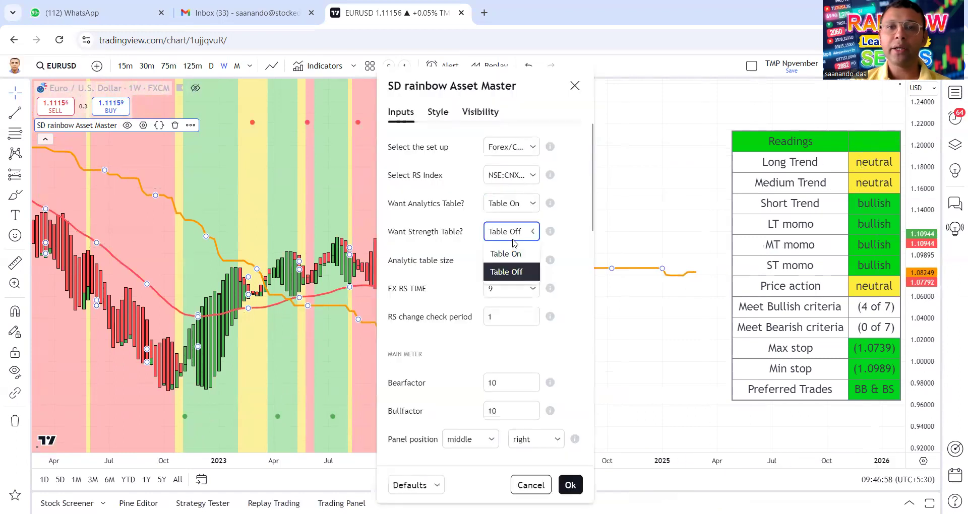
left_click(506, 253)
left_click(577, 490)
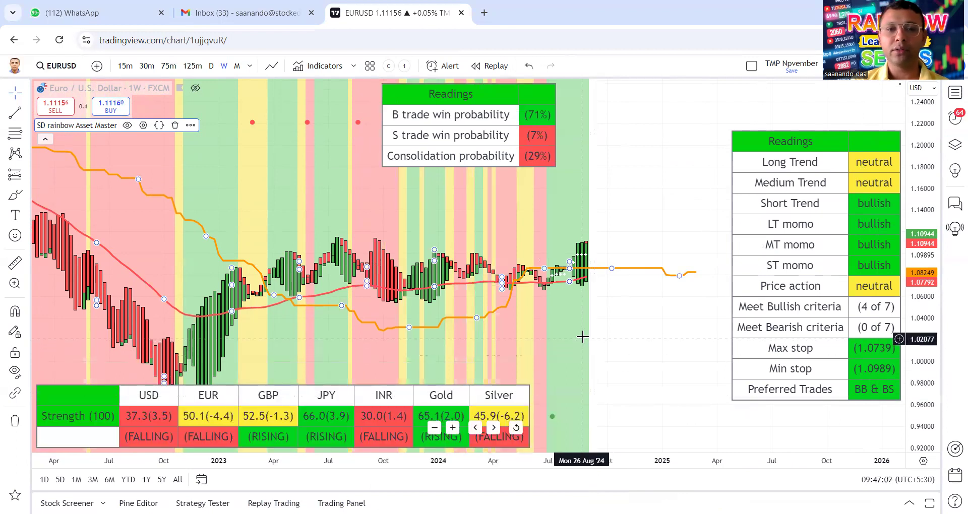
scroll(579, 324, "down", 1)
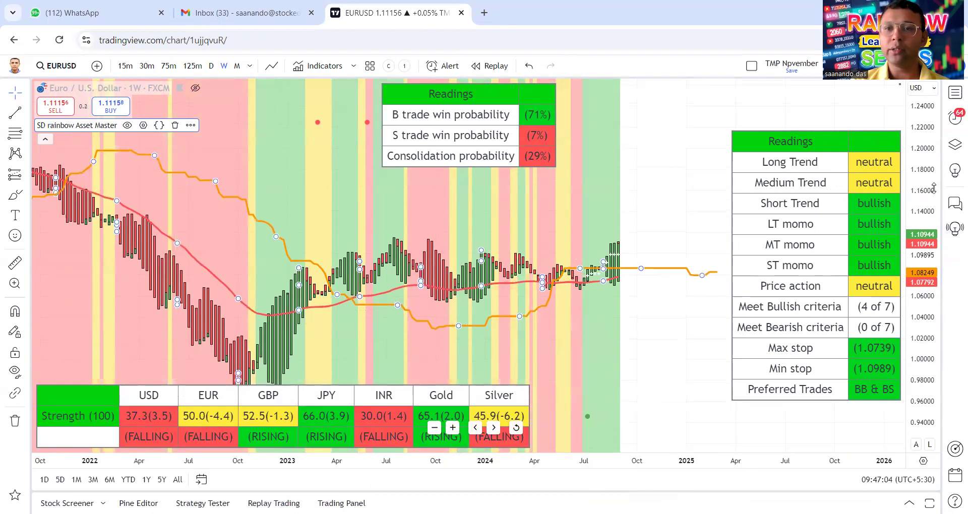
scroll(571, 250, "up", 1)
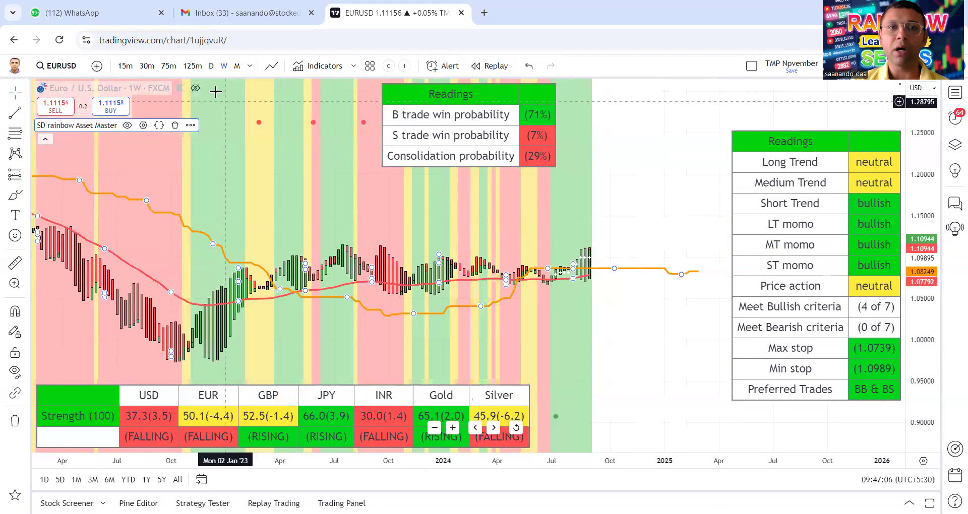
Step: Switch the EURUSD chart to the daily timeframe and auto-fit its price scale
left_click(211, 66)
scroll(592, 261, "down", 2)
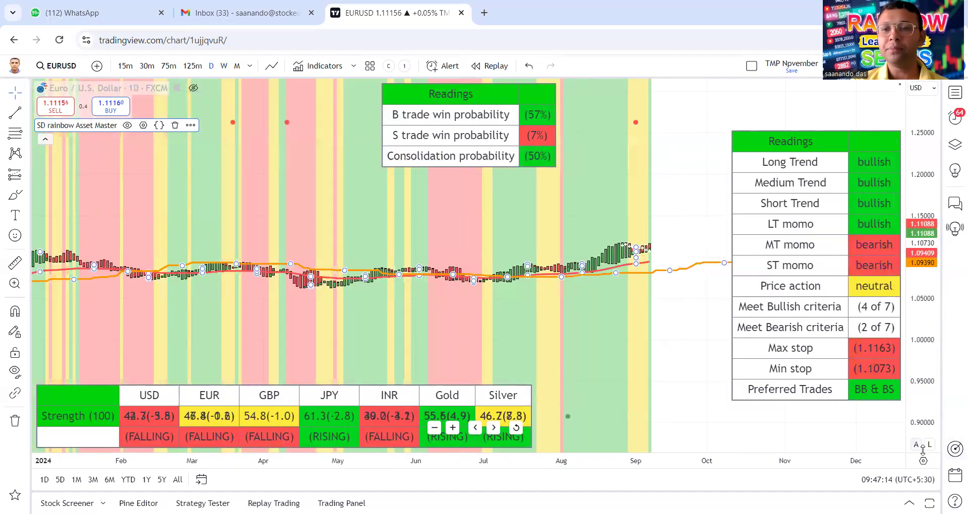
left_click(917, 446)
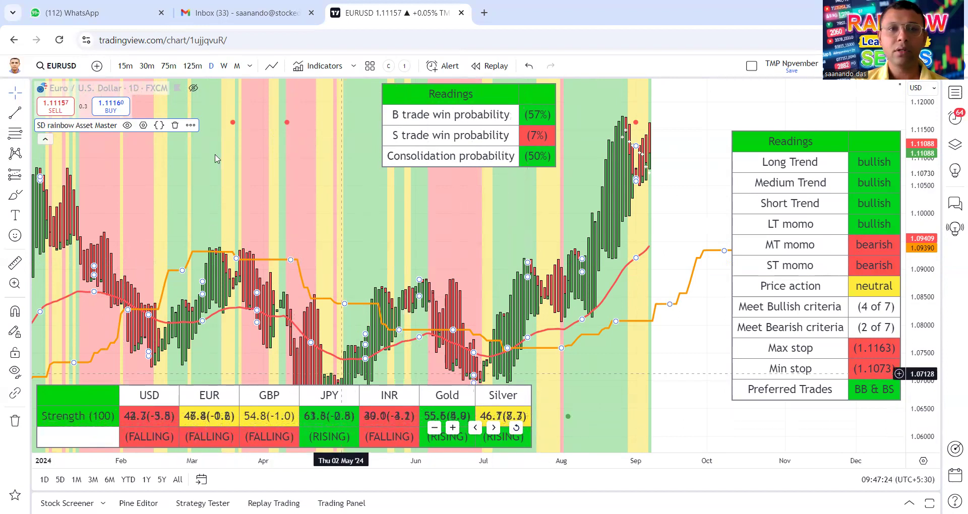
left_click(192, 65)
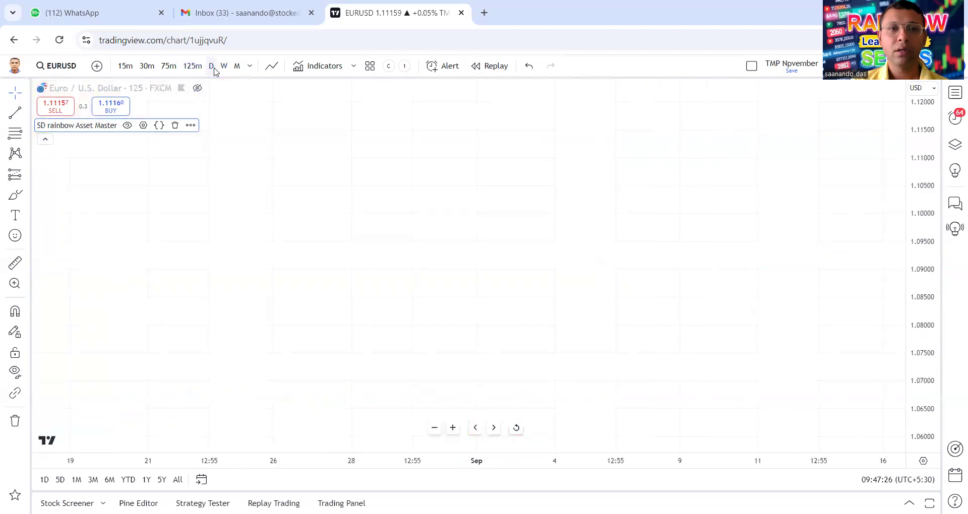
left_click(213, 68)
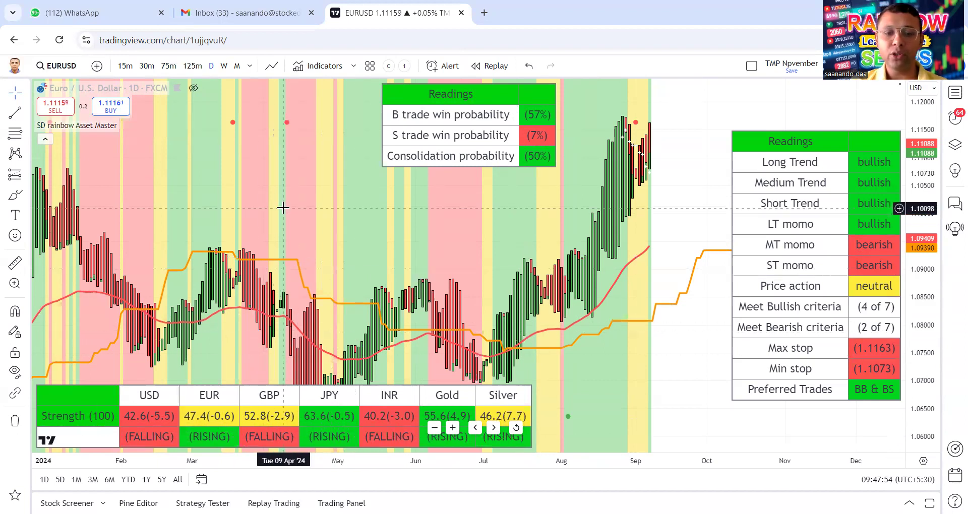
Step: Load GBPJPY from OANDA into the chart and fit its daily candles in view
type("GBPJPY")
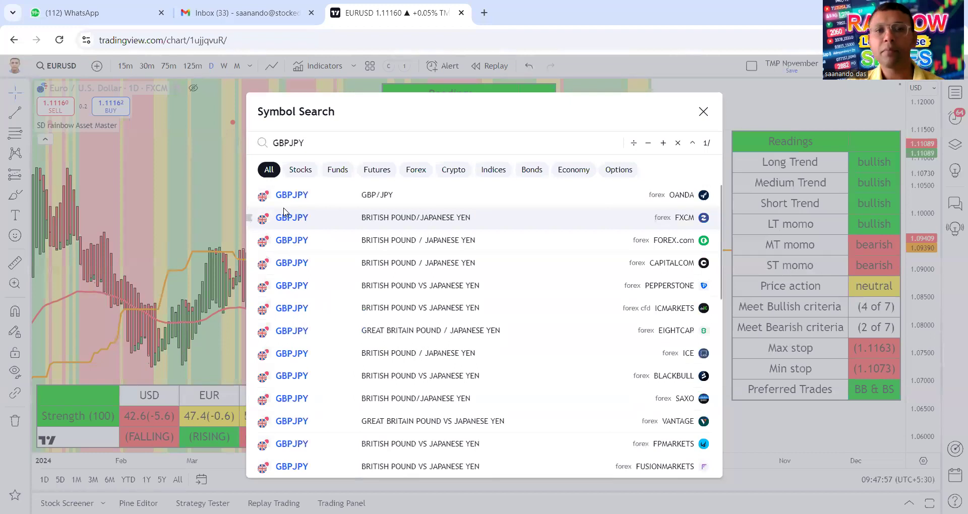
left_click(343, 202)
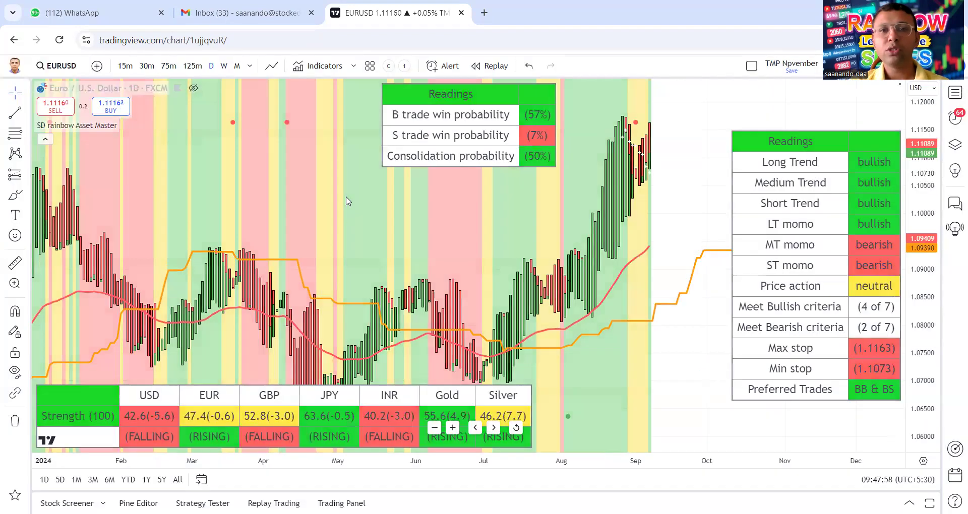
scroll(319, 242, "up", 1)
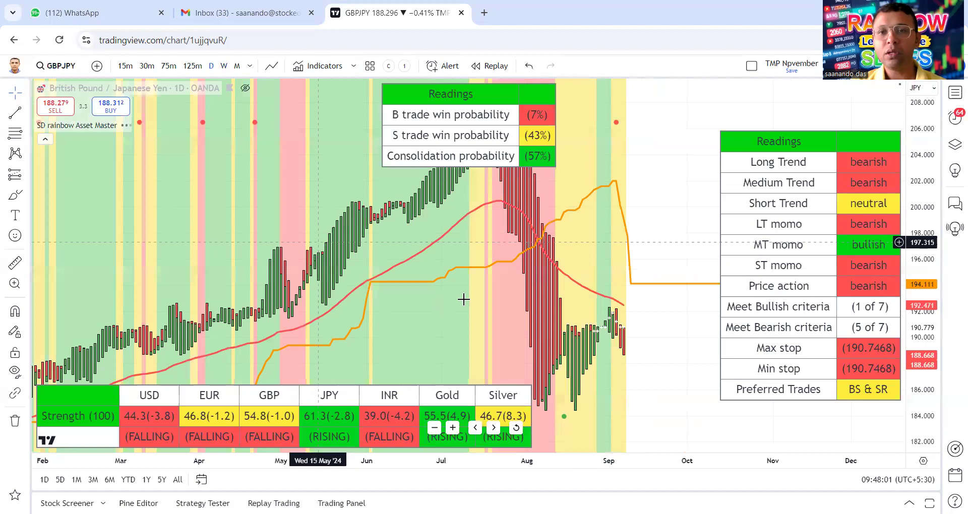
scroll(464, 301, "up", 2)
left_click_drag(923, 201, 923, 321)
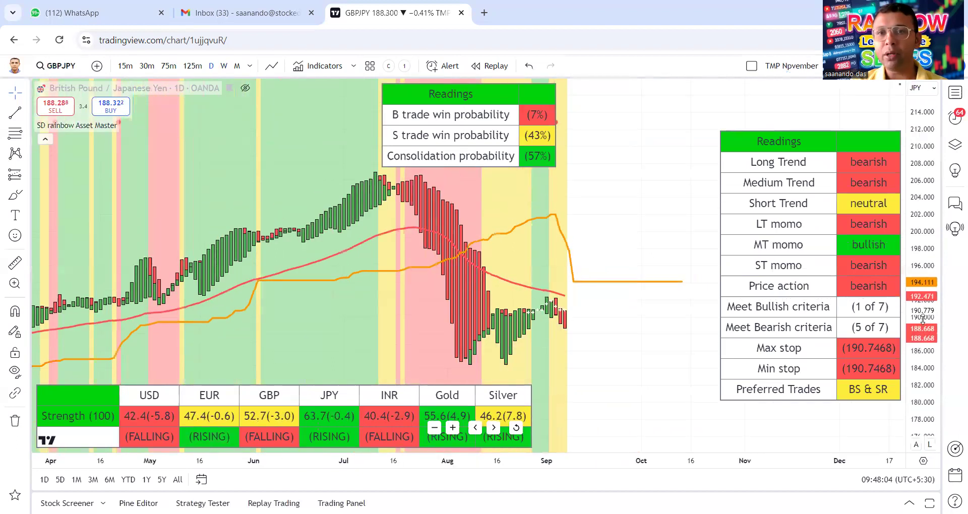
left_click_drag(574, 190, 670, 189)
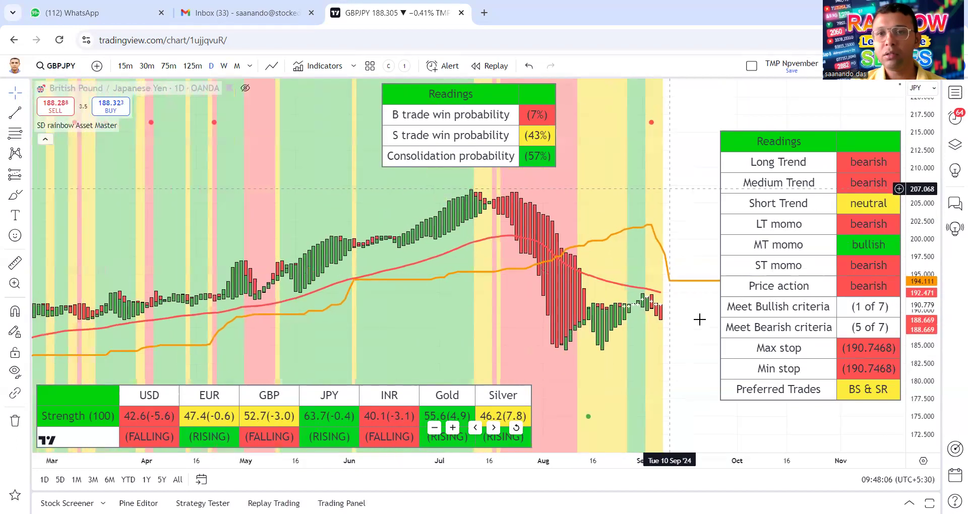
scroll(655, 316, "up", 1)
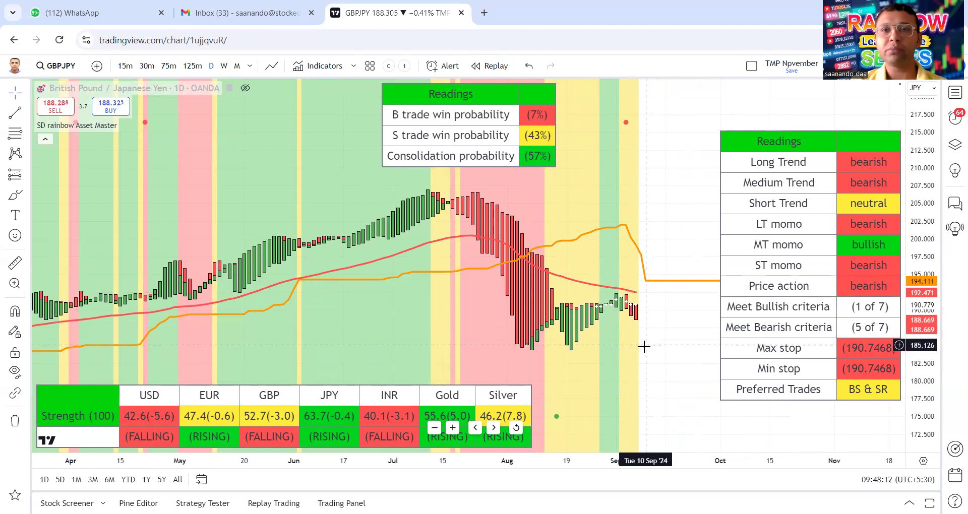
scroll(639, 337, "up", 1)
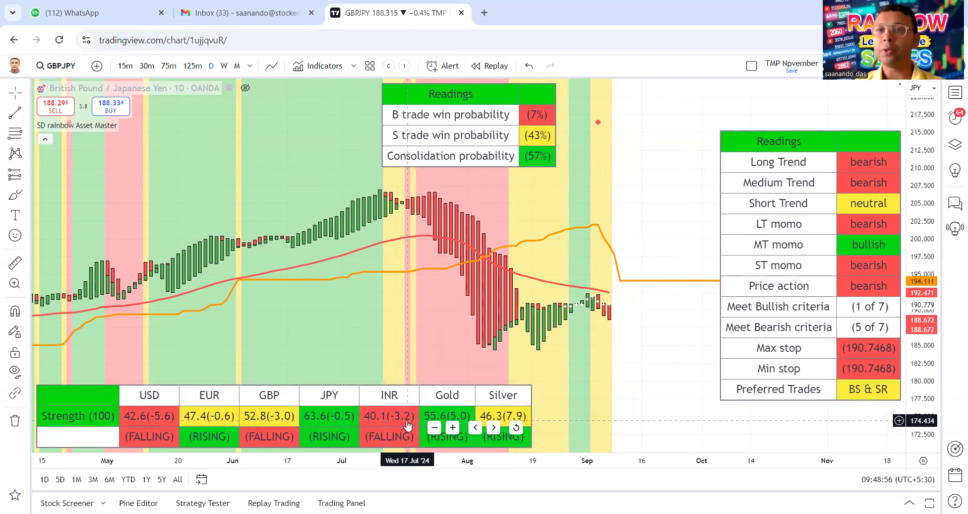
Step: Change the SD rainbow Asset Master set up to Commodity on the GBPJPY chart and apply it
left_click(840, 222)
double_click(840, 222)
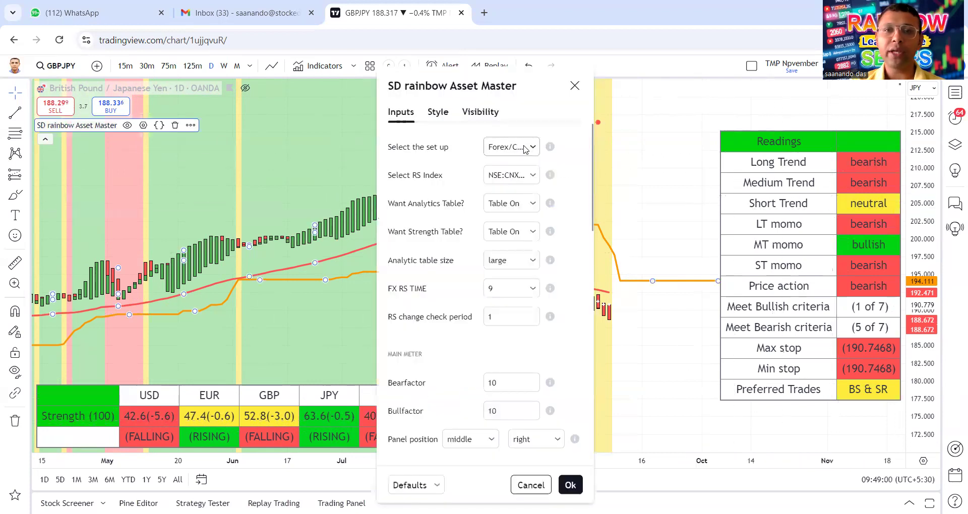
left_click(525, 149)
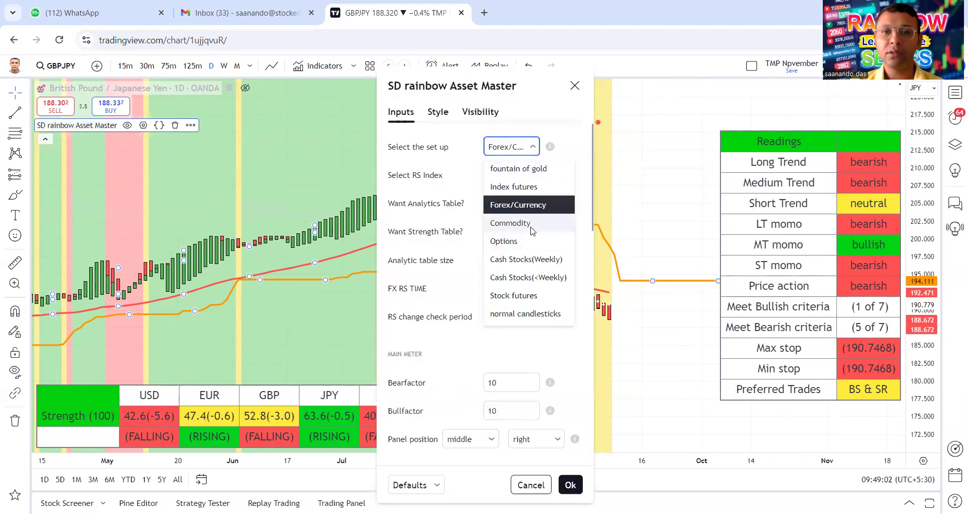
left_click(531, 229)
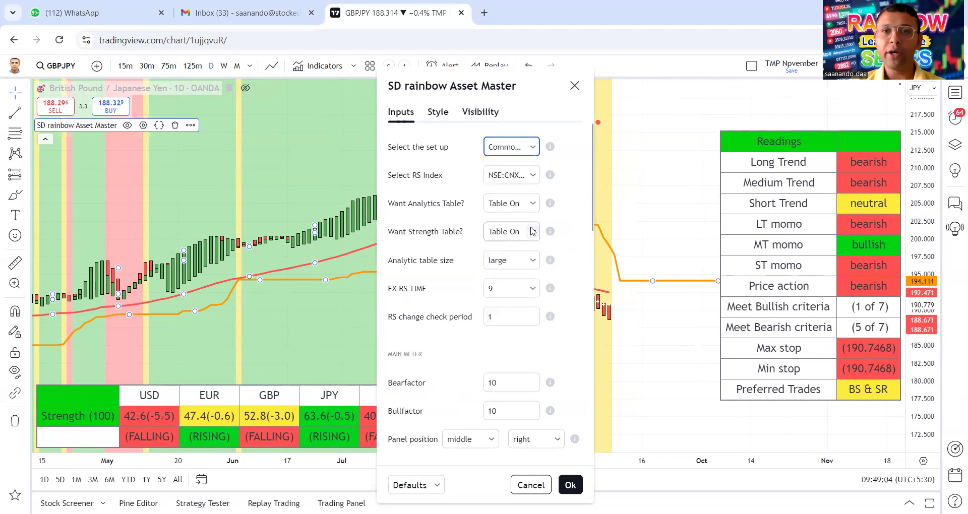
left_click(571, 485)
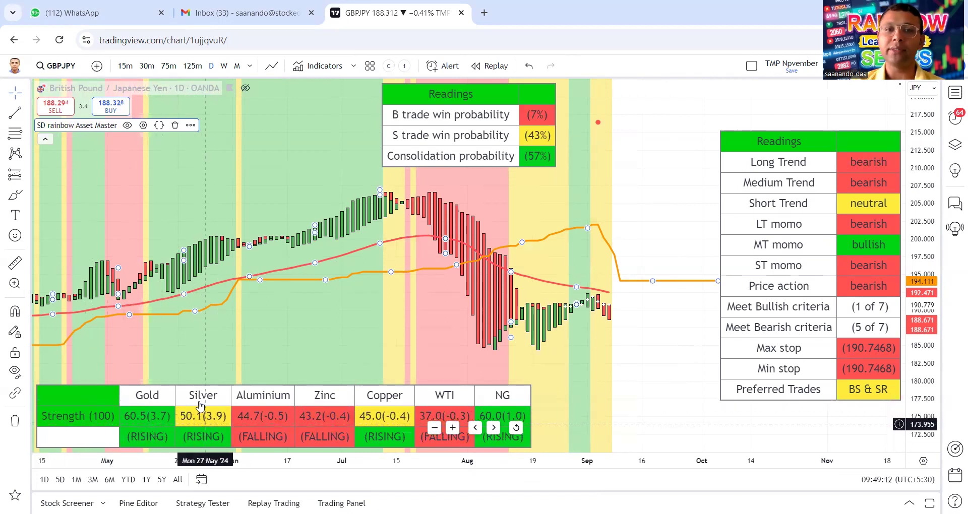
right_click(204, 430)
left_click(189, 404)
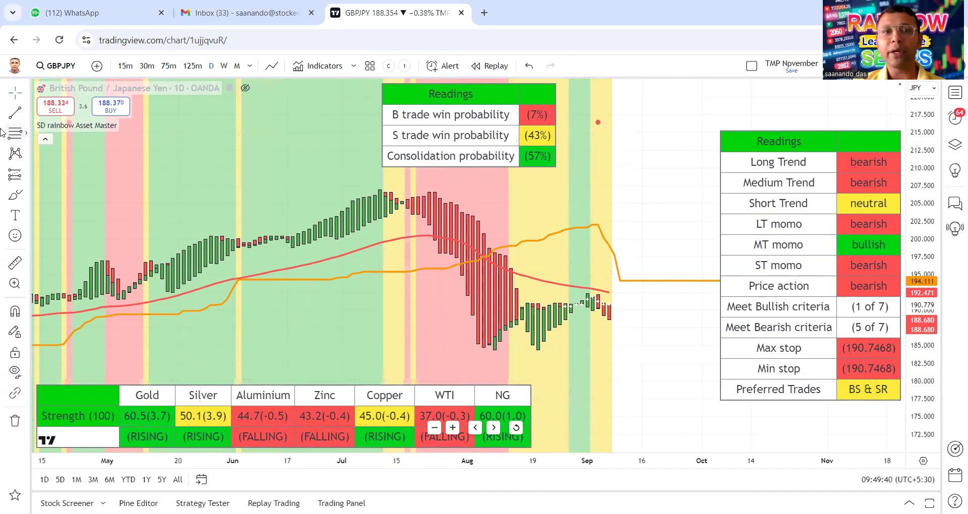
Step: Change the SD rainbow Asset Master set up to Options and apply it
left_click(144, 126)
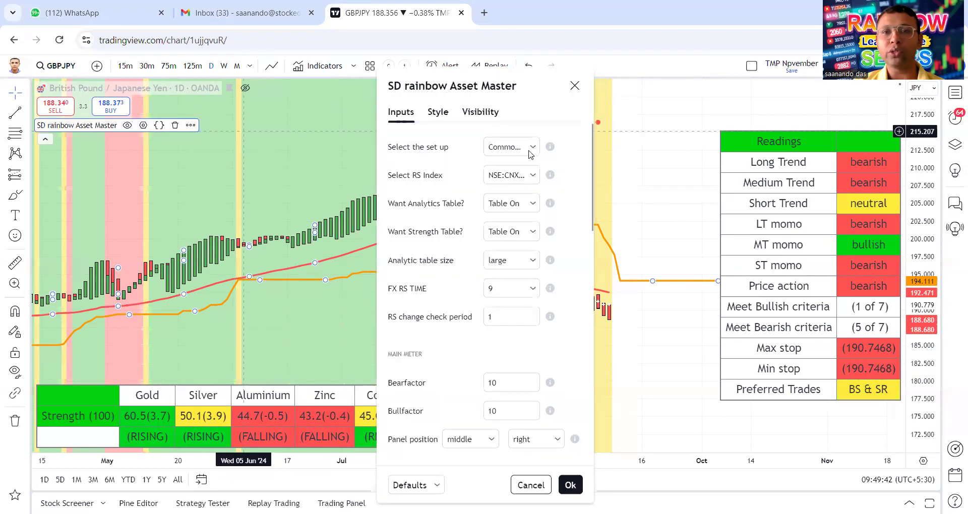
left_click(530, 151)
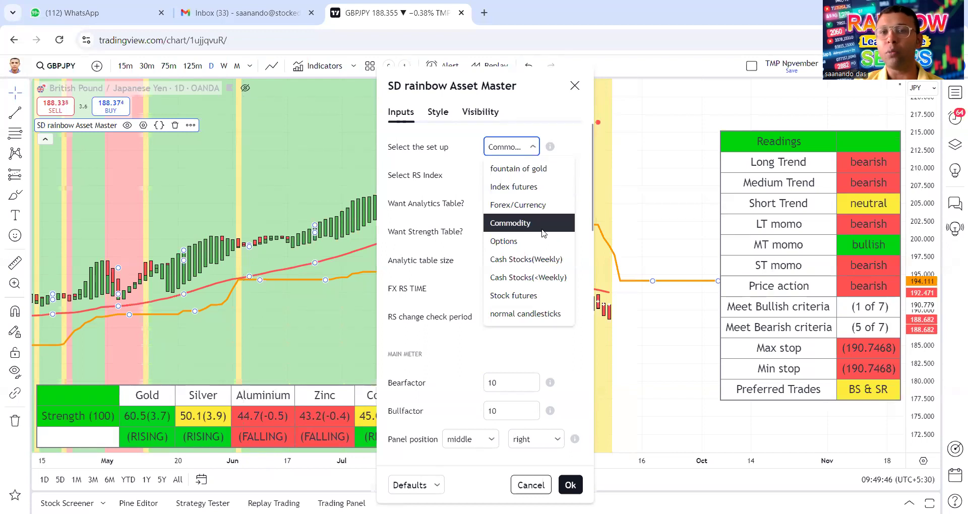
left_click(519, 242)
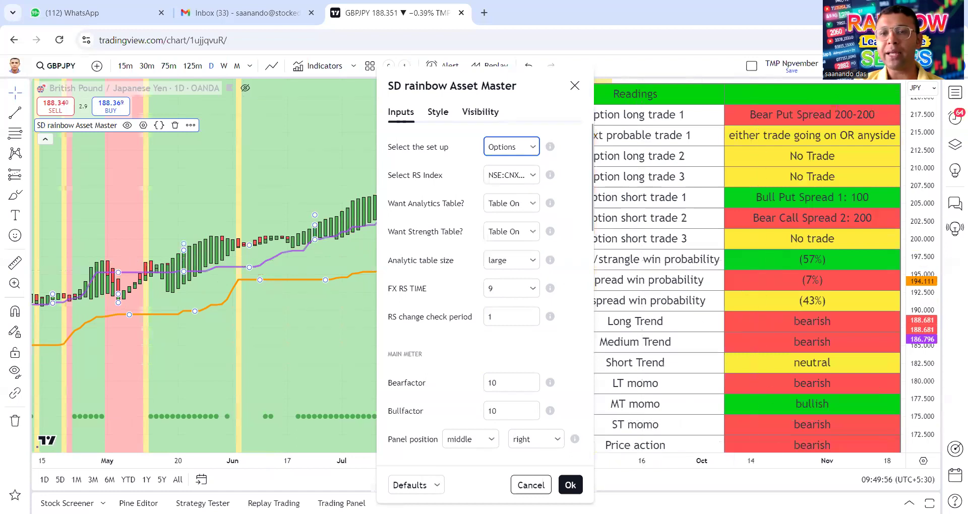
left_click(570, 485)
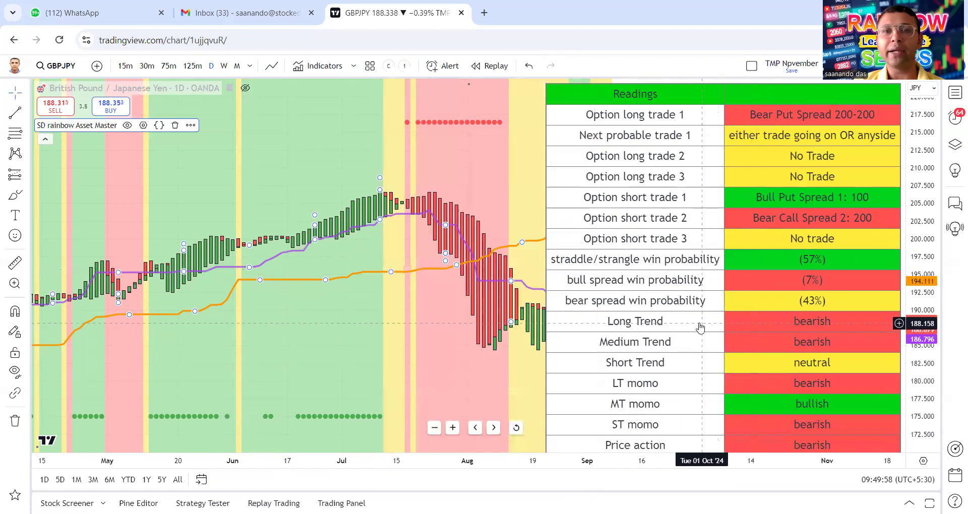
Step: Check the invite-only scripts in the indicator library, and close the library
left_click(328, 67)
left_click(323, 306)
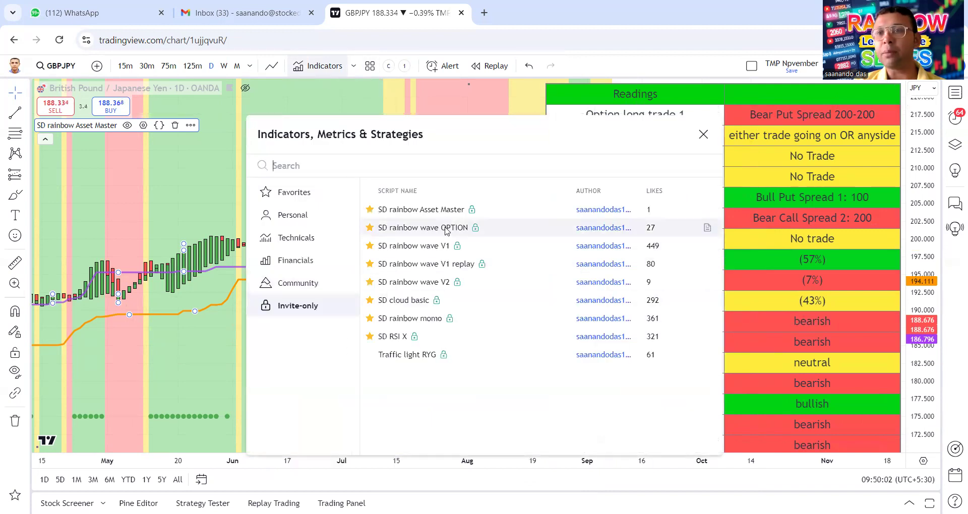
left_click(704, 134)
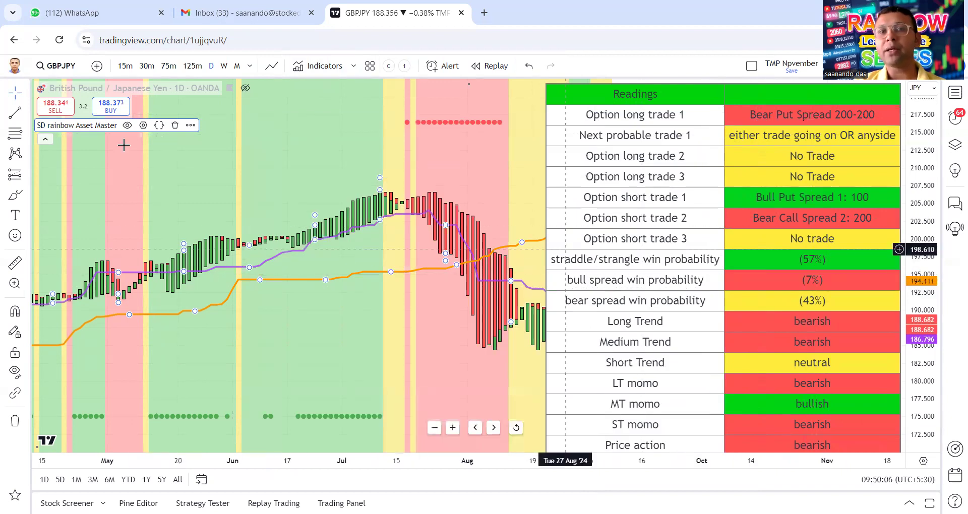
Step: Change the SD rainbow Asset Master set up to Cash Stocks(Weekly) and apply it
left_click(144, 125)
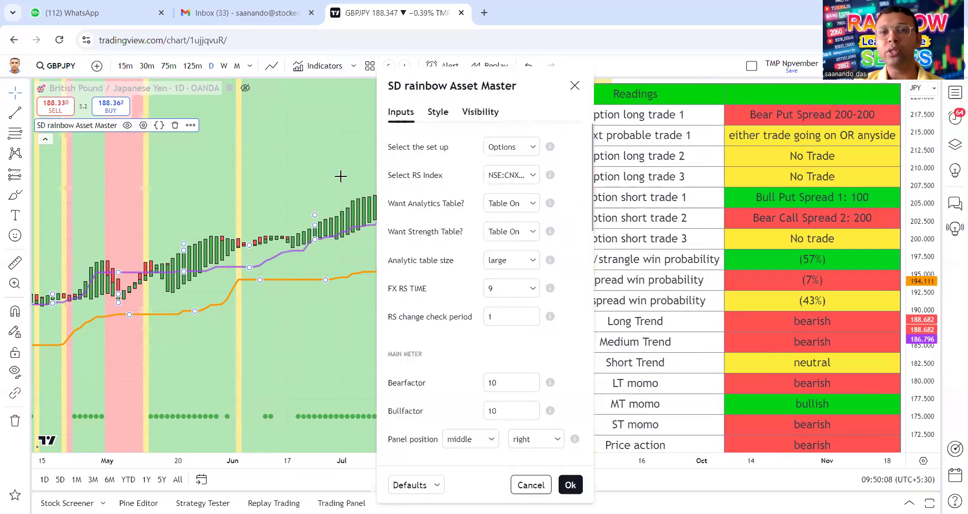
left_click(519, 153)
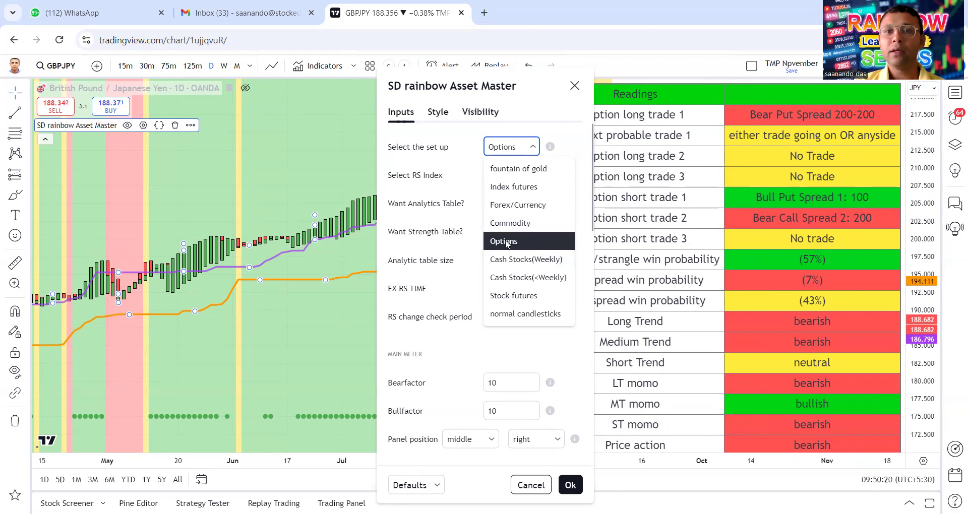
left_click(524, 260)
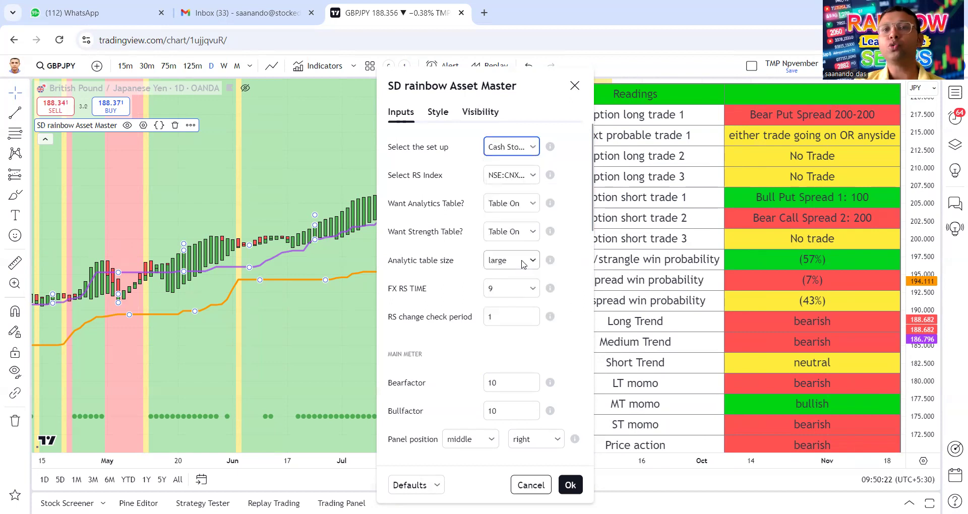
left_click(575, 490)
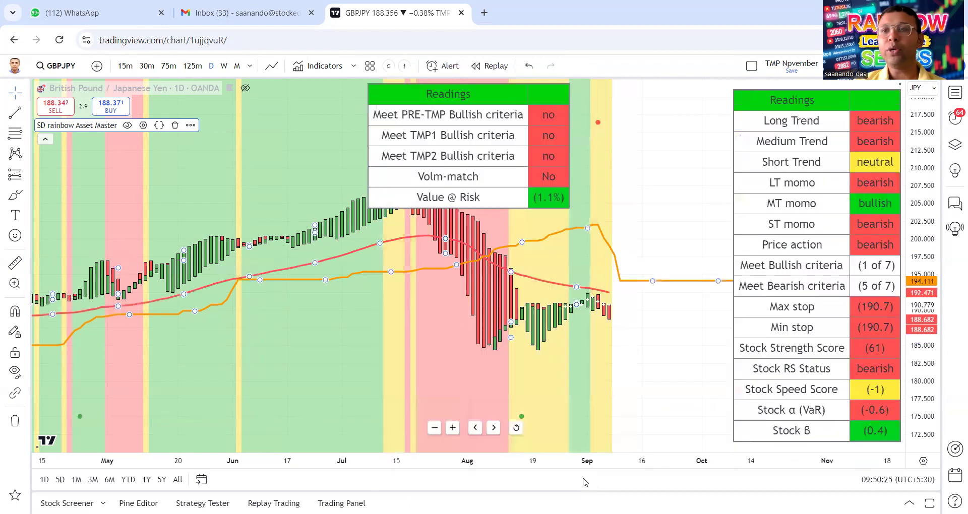
Step: Sort the Blue list watchlist by descending percentage change, and load MARKSANS from it into the chart with the watchlist hidden
left_click(955, 93)
left_click(888, 114)
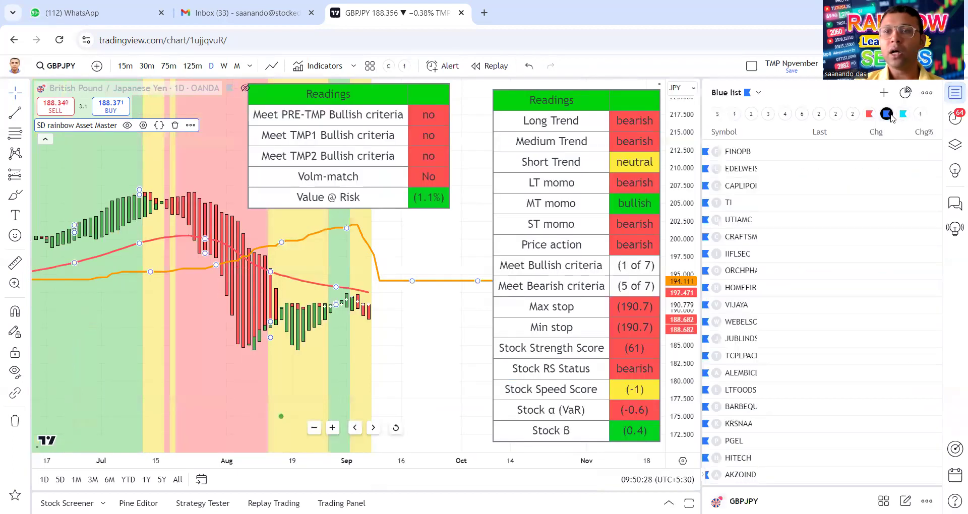
left_click(931, 134)
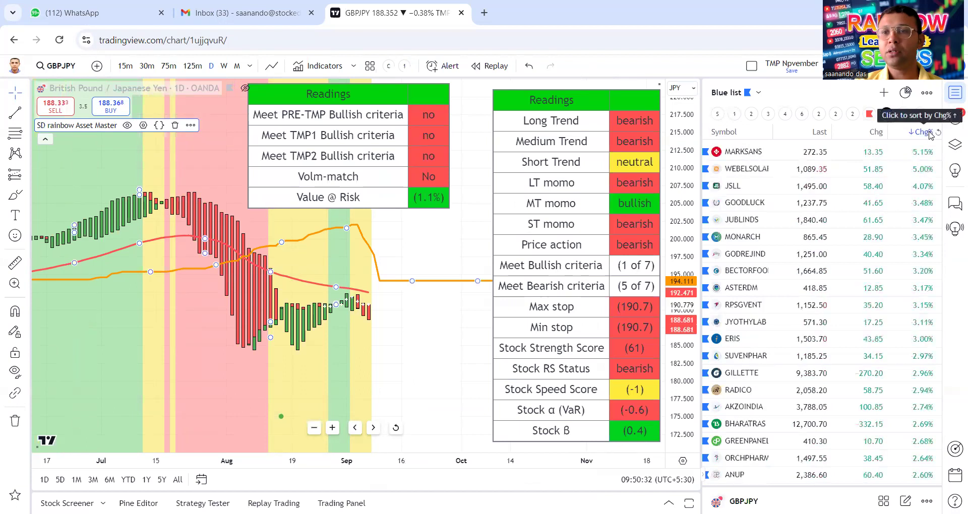
left_click(743, 151)
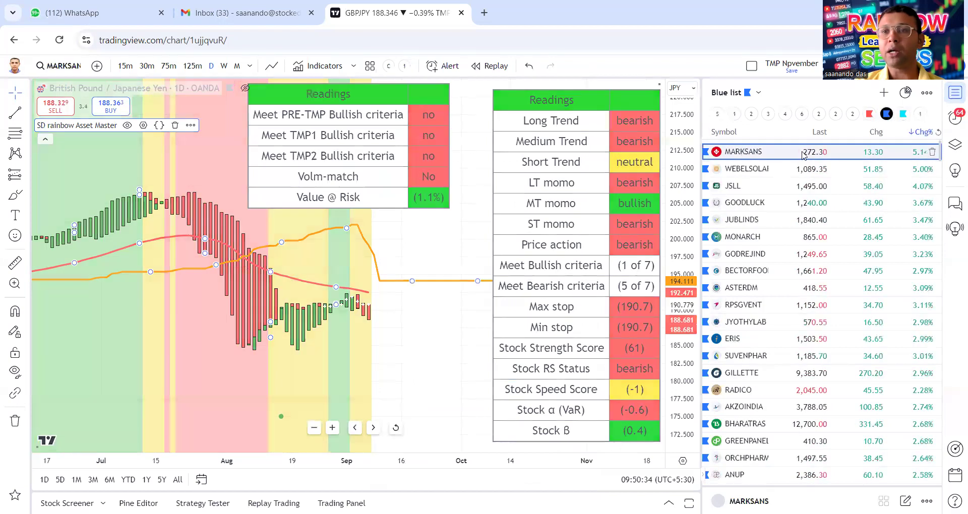
left_click(954, 94)
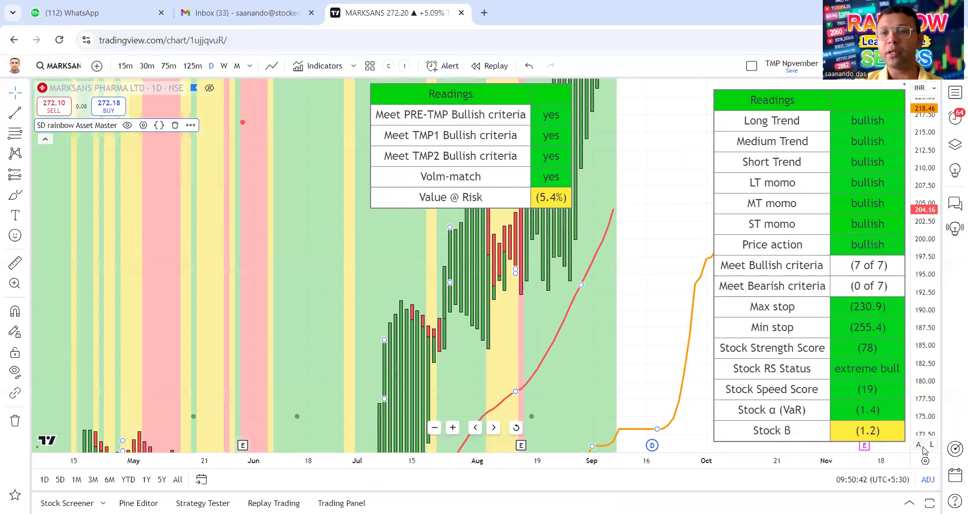
Step: Switch the MARKSANS chart to the weekly timeframe and rescale it so the candles fit in view
scroll(806, 304, "up", 2)
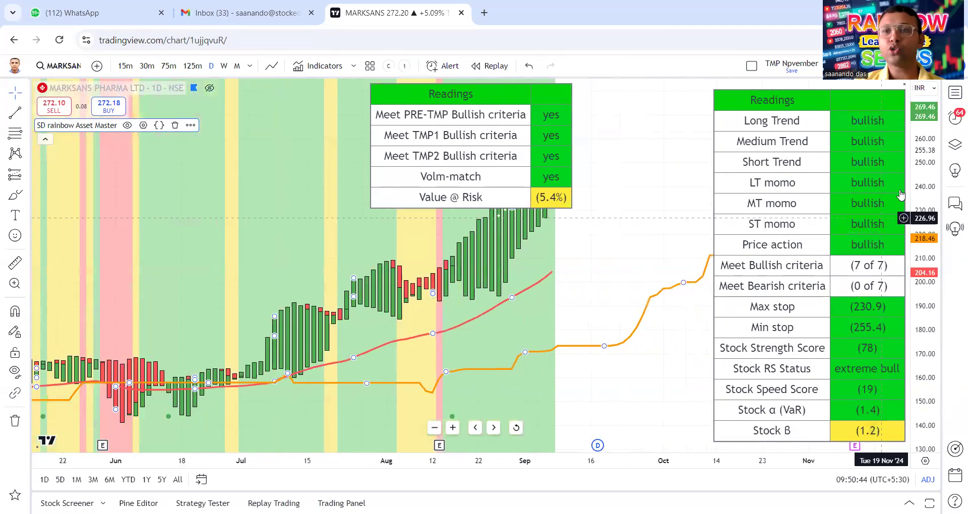
left_click_drag(924, 167, 925, 195)
left_click_drag(599, 148, 611, 236)
scroll(582, 263, "down", 3)
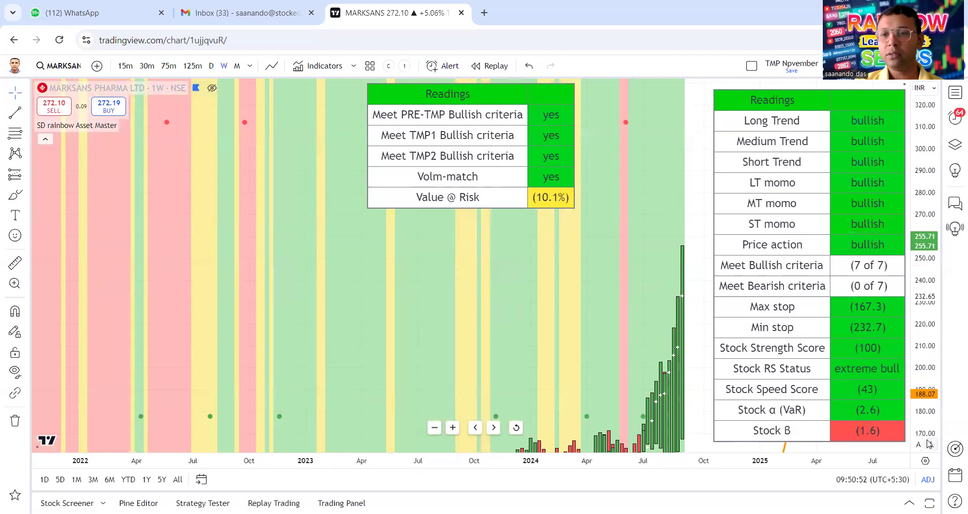
left_click(918, 444)
left_click_drag(929, 153, 929, 197)
left_click_drag(672, 190, 657, 293)
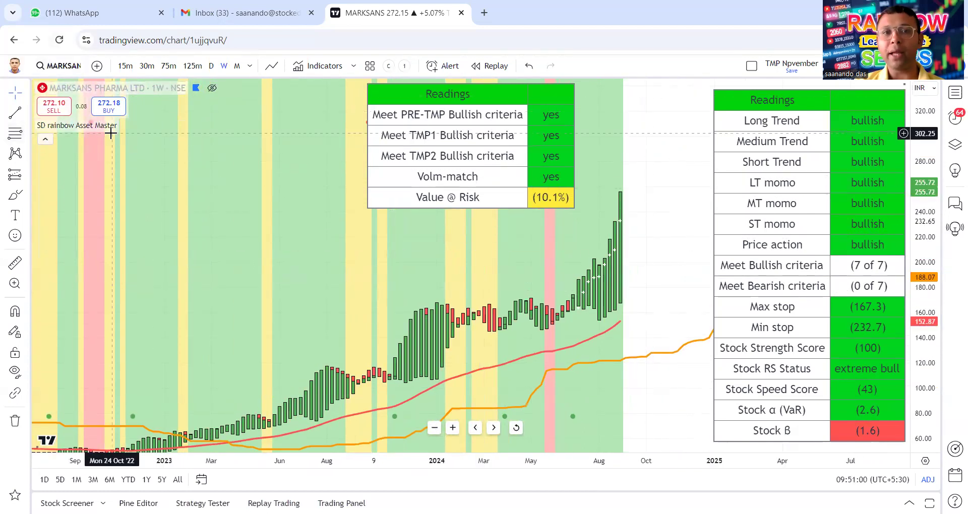
Step: Change the SD rainbow Asset Master set up to Cash Stocks(<Weekly) and apply it, with the watchlist left hidden
mouse_move(100, 124)
left_click(144, 125)
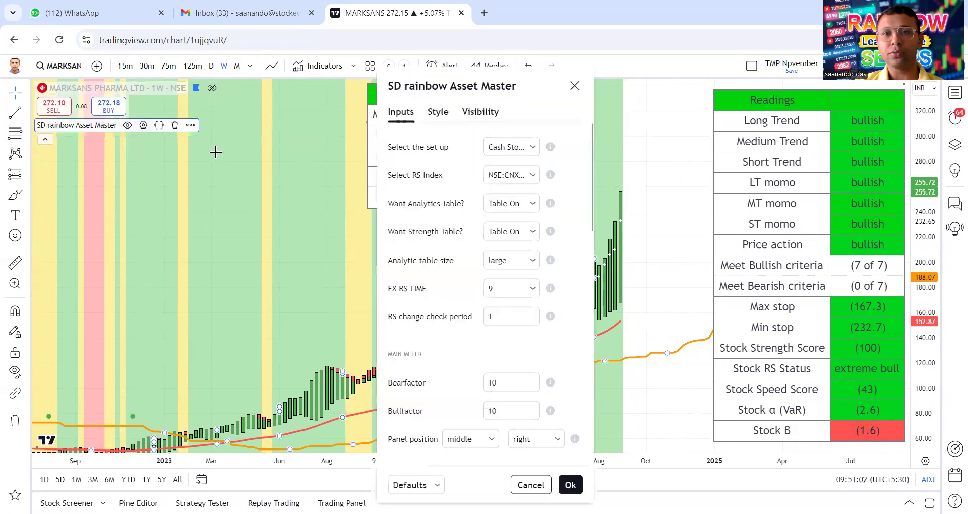
left_click(516, 151)
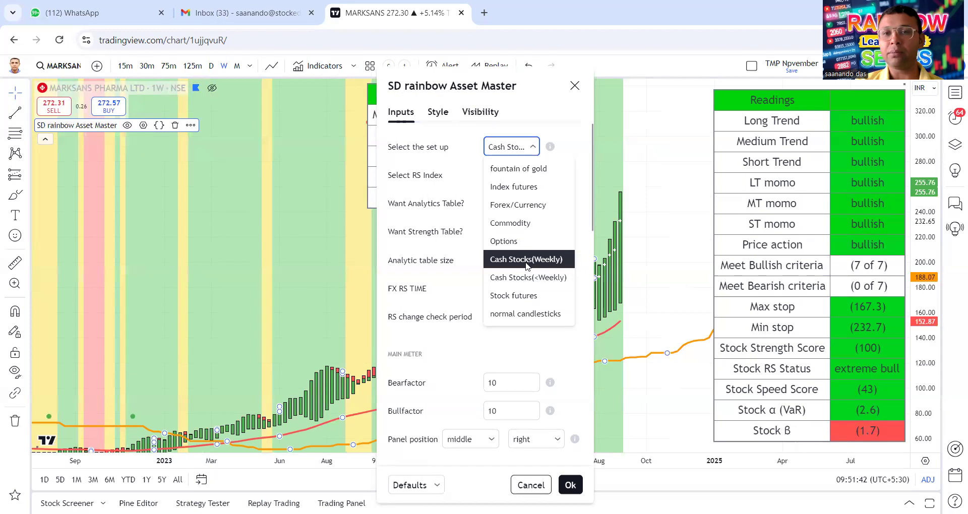
left_click(521, 284)
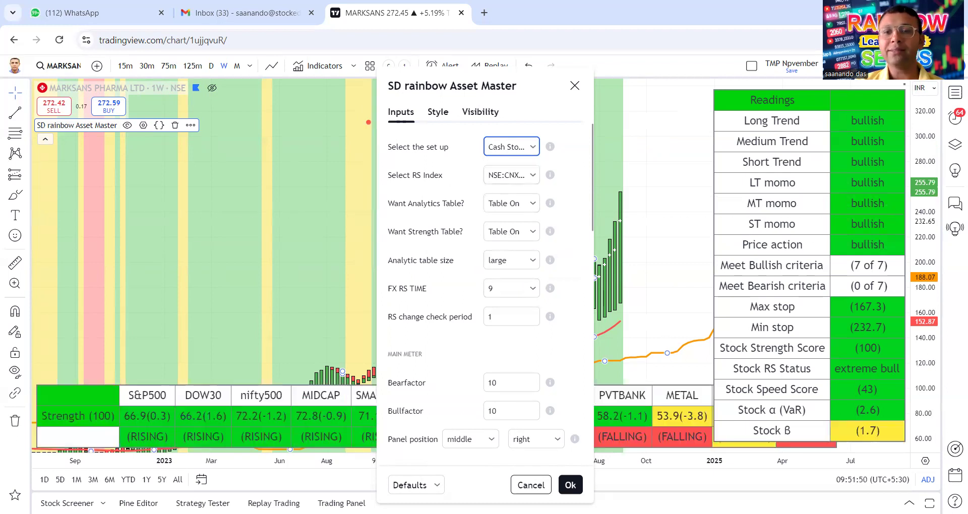
left_click(570, 485)
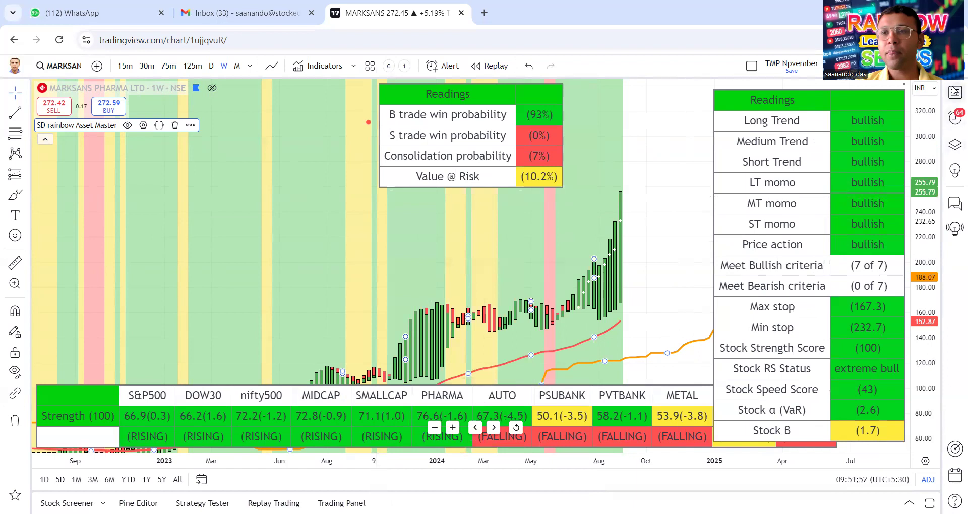
left_click(955, 92)
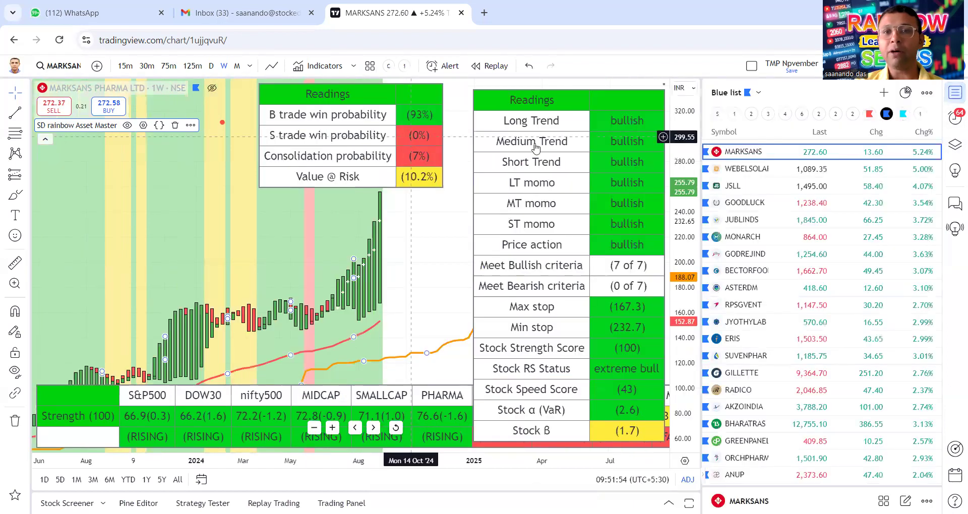
left_click(955, 92)
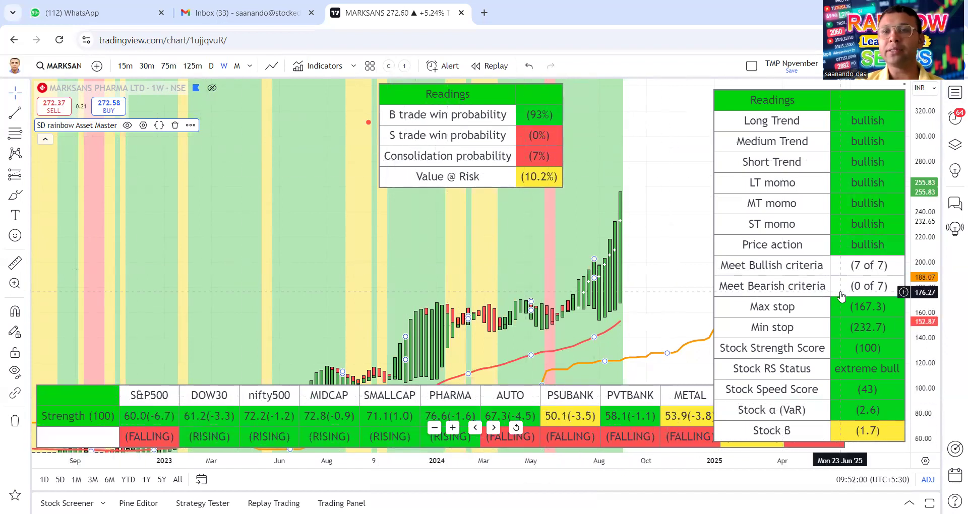
Step: Turn off the strength table in the SD rainbow Asset Master settings and apply the change
double_click(846, 224)
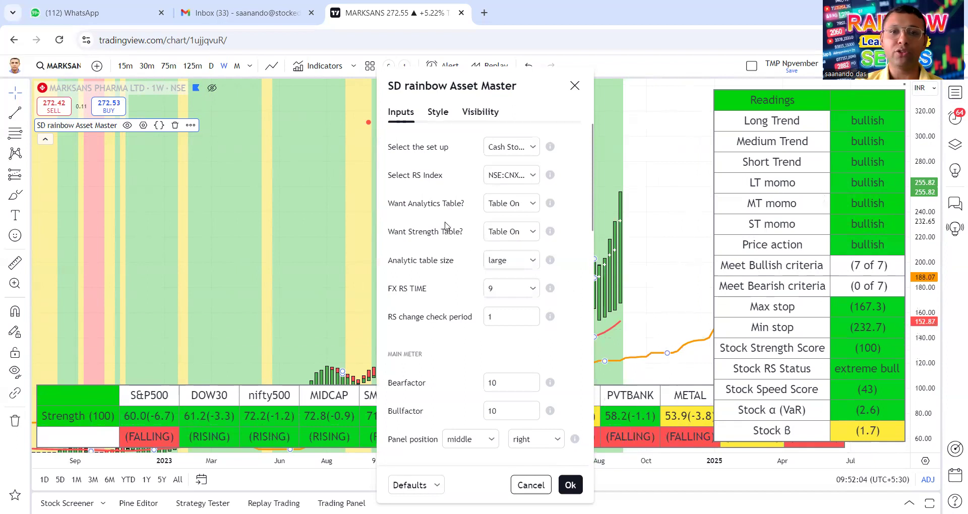
left_click(527, 232)
left_click(514, 269)
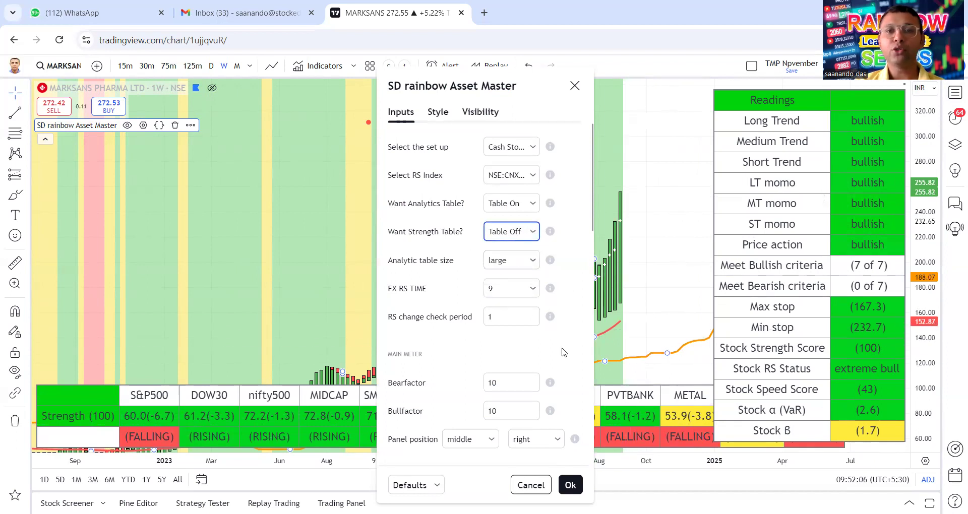
left_click(572, 485)
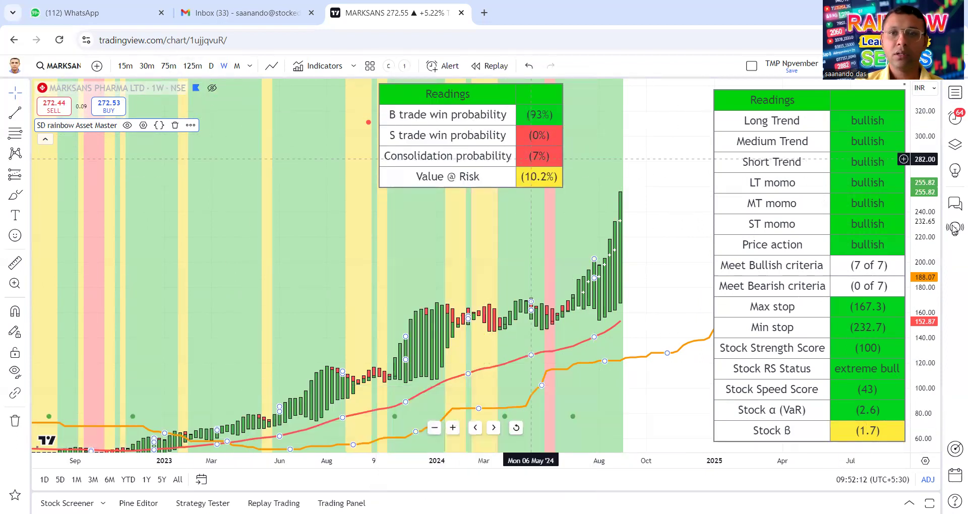
Step: Change the SD rainbow Asset Master set up to Stock futures and apply it to the MARKSANS chart
double_click(851, 170)
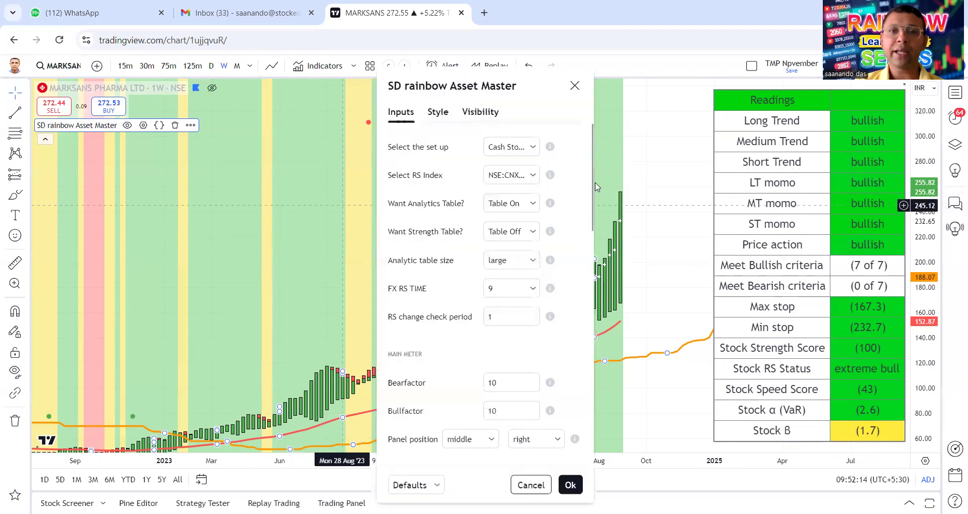
left_click(519, 147)
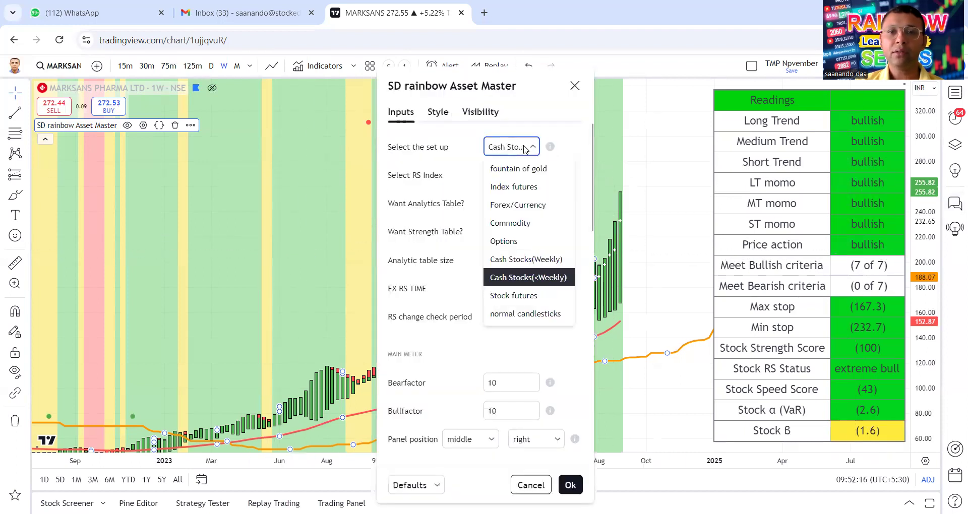
left_click(533, 296)
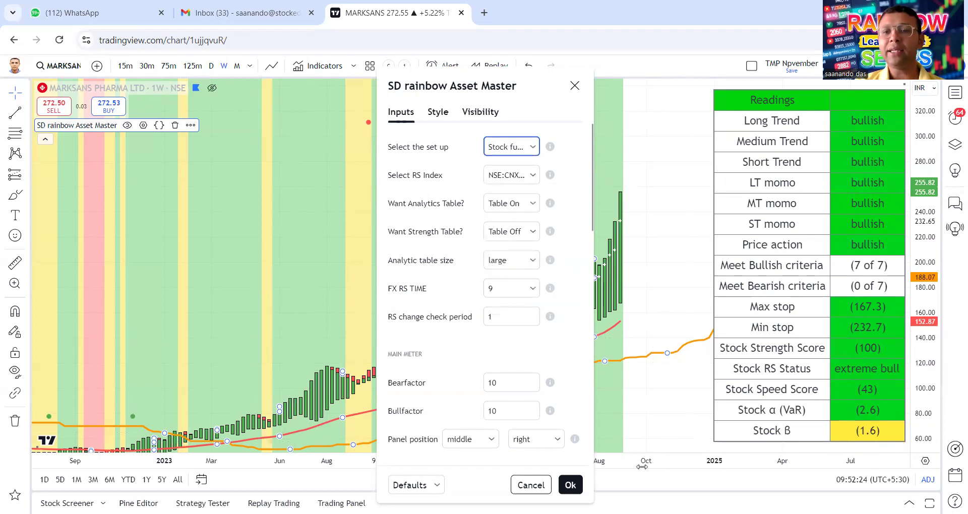
left_click(571, 485)
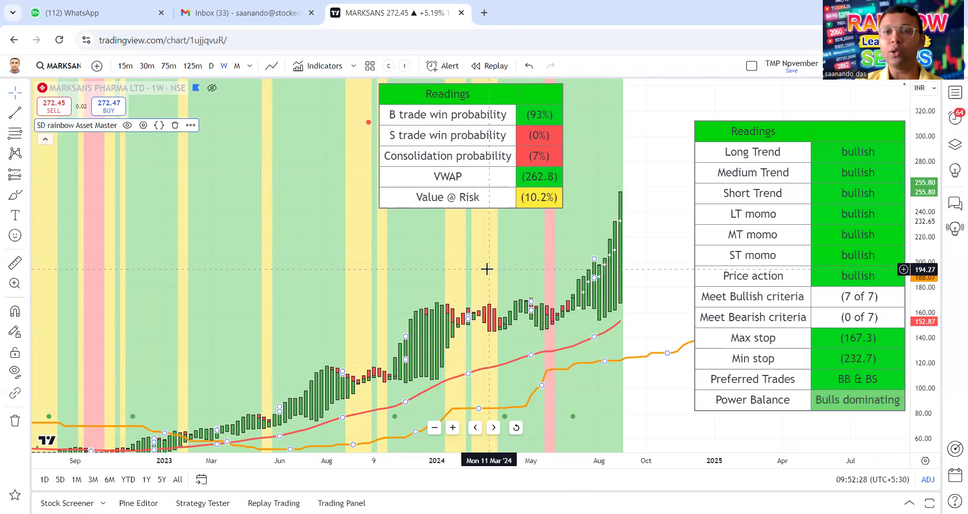
scroll(487, 269, "up", 1)
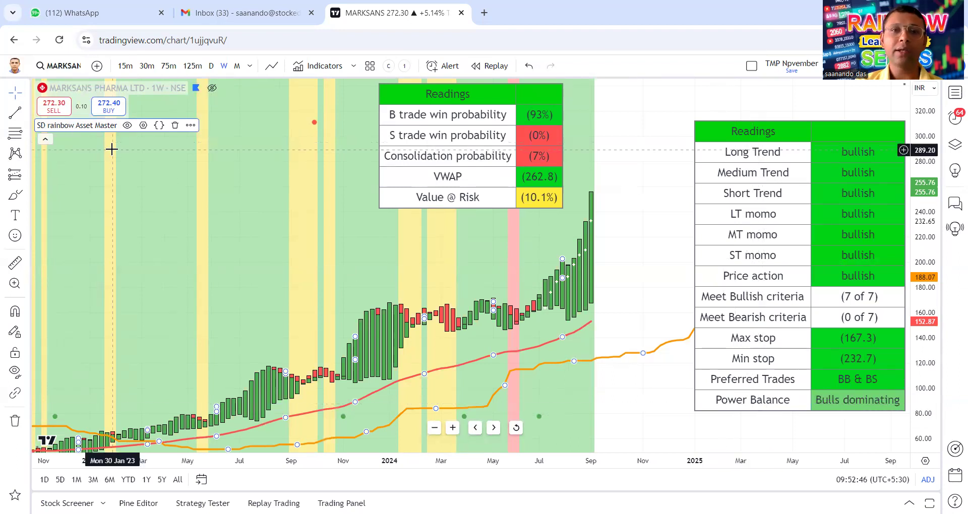
Step: Review the set ups offered in the SD rainbow Asset Master settings, close them, and examine the latest weekly bars
left_click(143, 126)
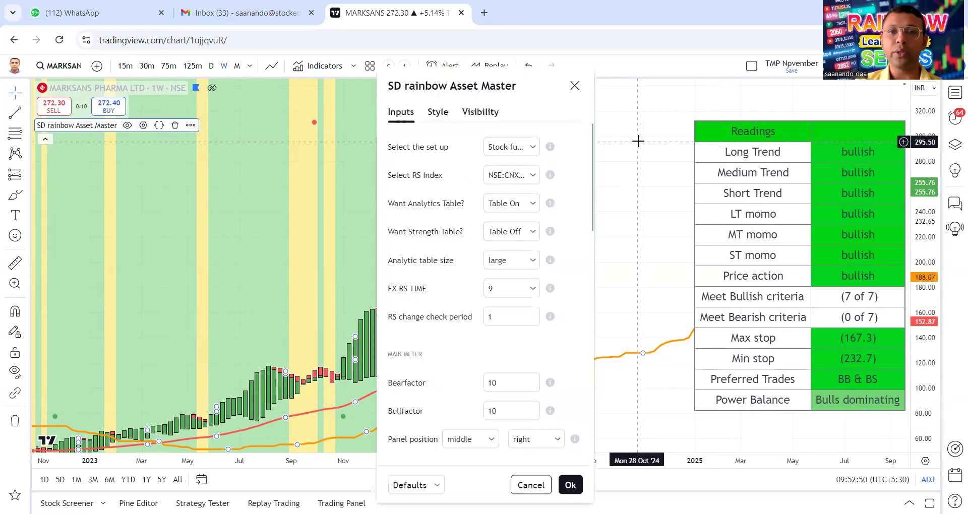
left_click(509, 147)
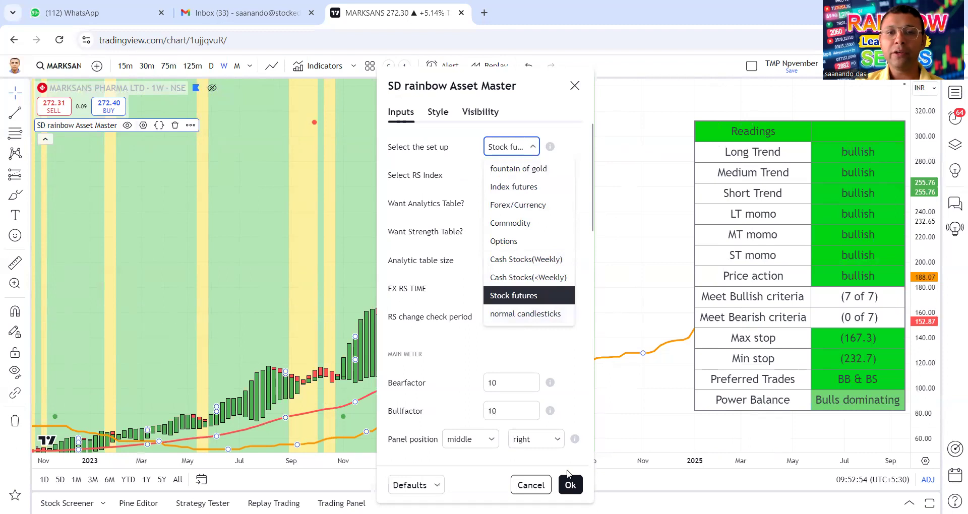
left_click(535, 492)
scroll(411, 419, "up", 3)
left_click_drag(505, 340, 702, 343)
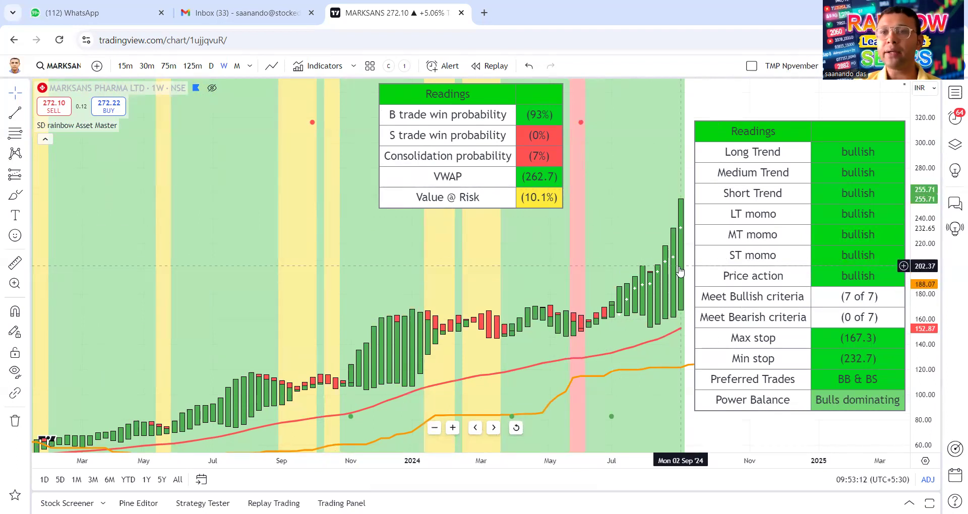
right_click(681, 272)
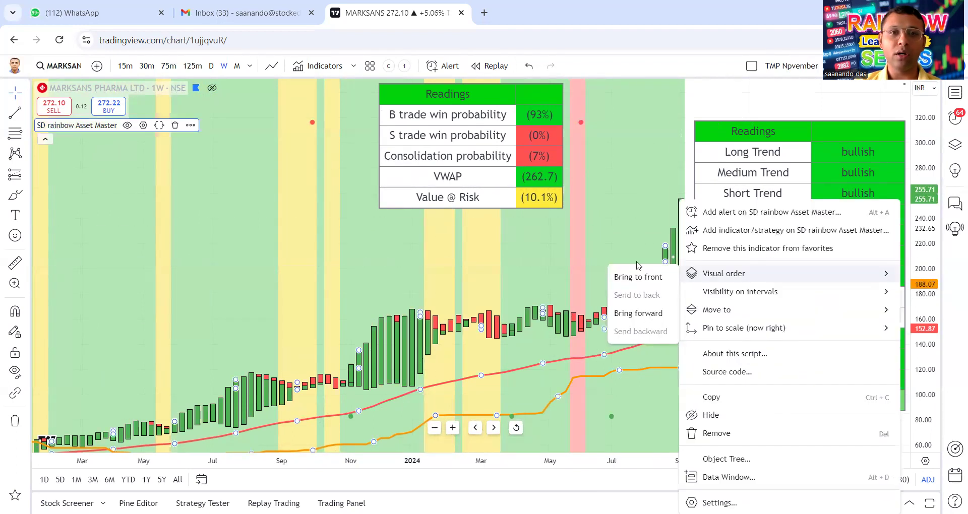
left_click(272, 66)
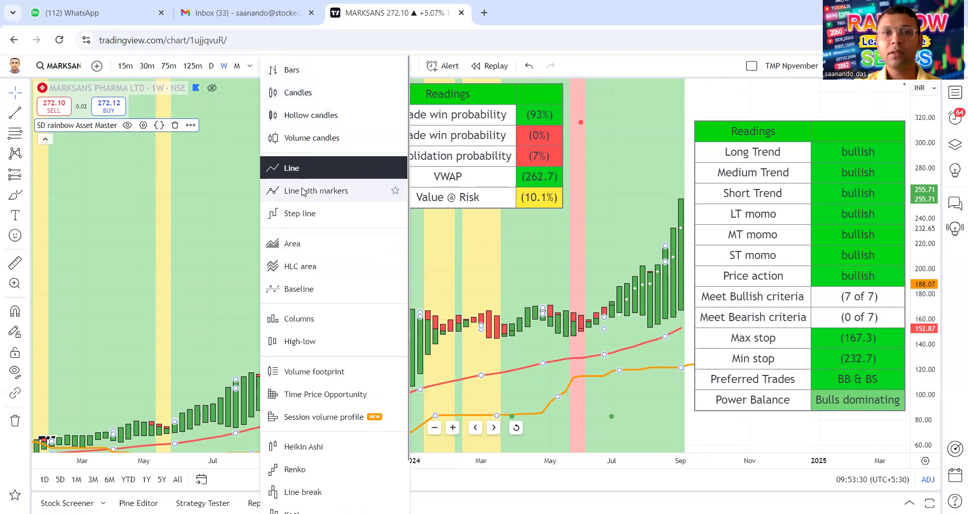
left_click(169, 183)
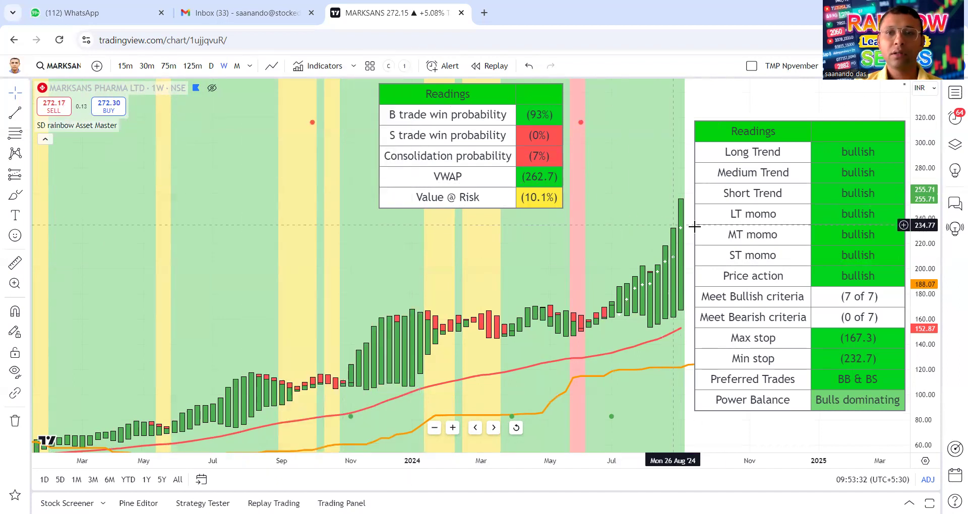
Step: Set the MARKSANS chart type to Candles and unhide the symbol's own price series
scroll(671, 202, "up", 2)
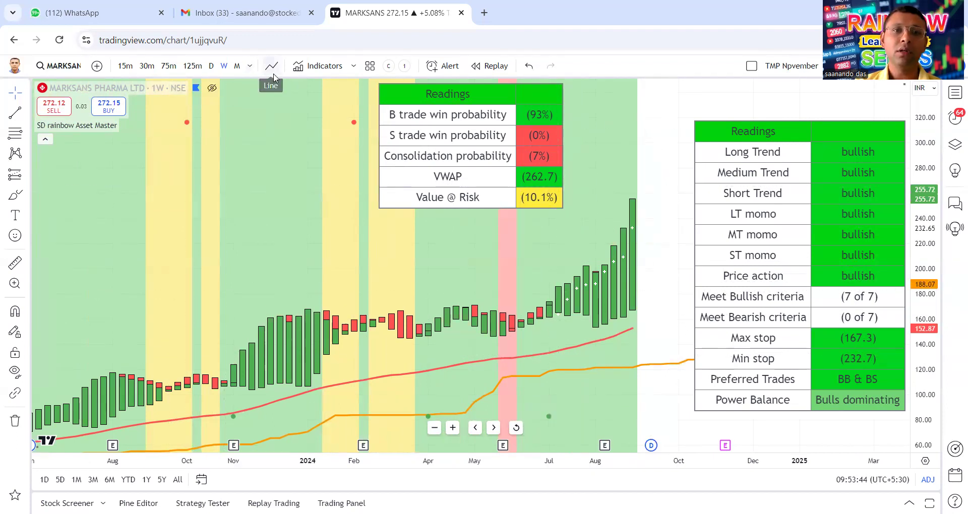
left_click(272, 68)
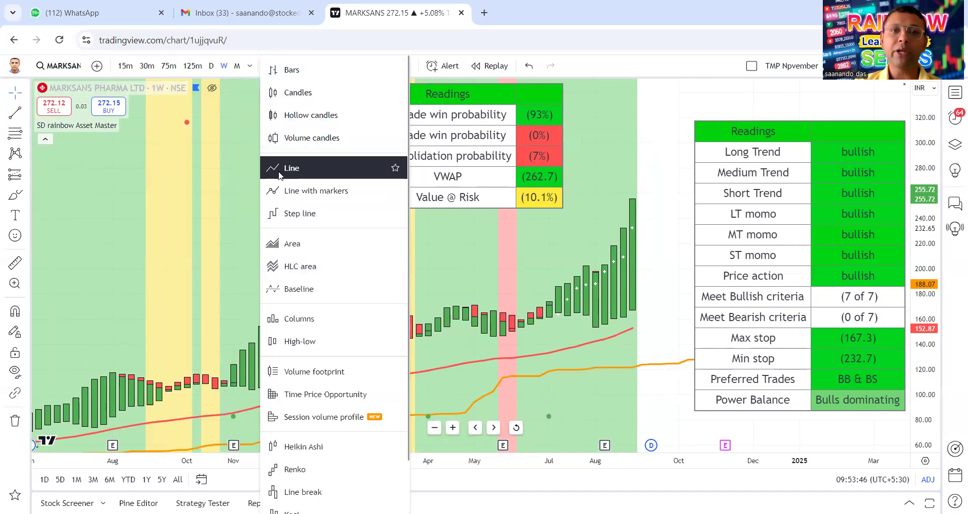
left_click(309, 92)
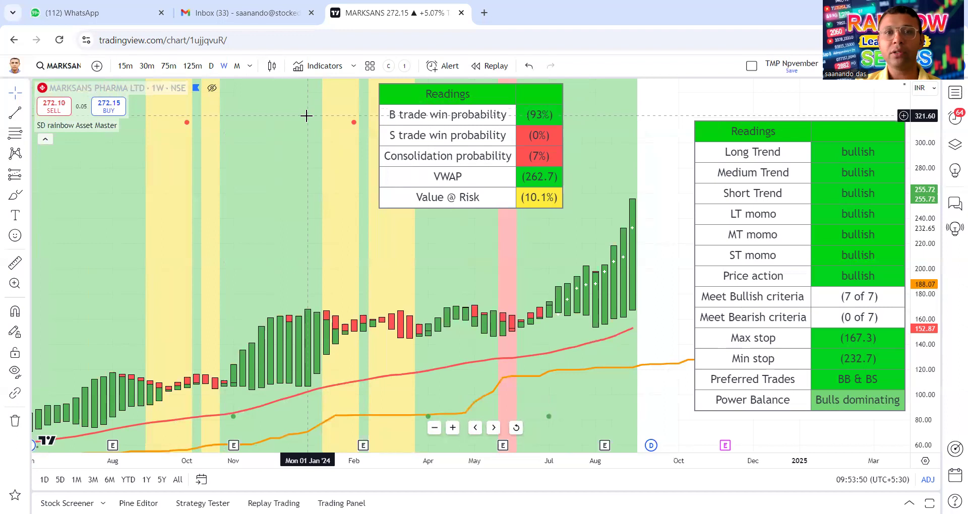
left_click(214, 90)
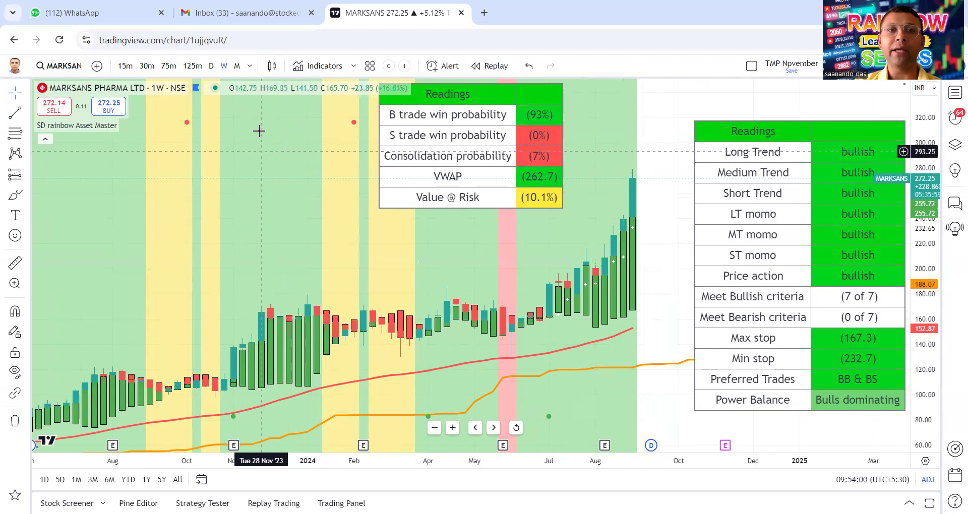
Step: Try the Line chart type on the MARKSANS price series, and return it to Candles
left_click(272, 66)
left_click(313, 166)
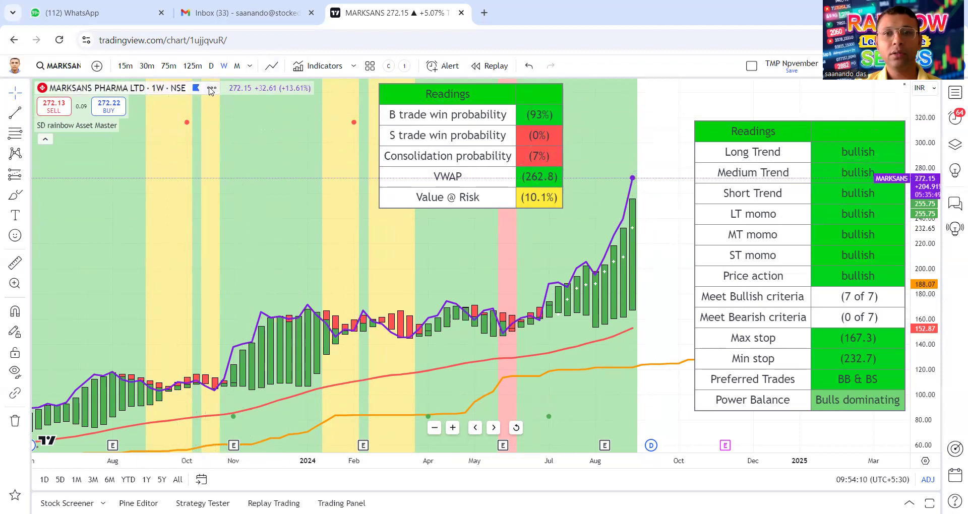
left_click(211, 89)
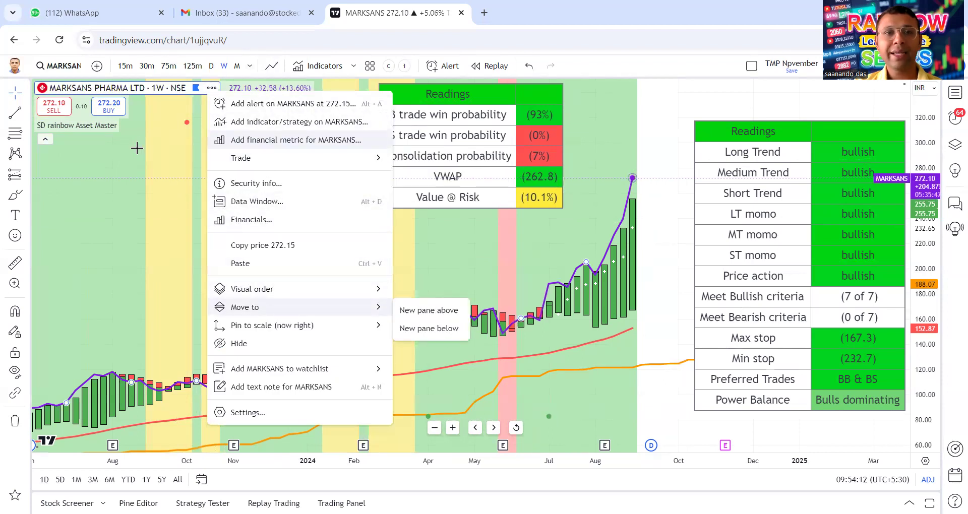
left_click(272, 65)
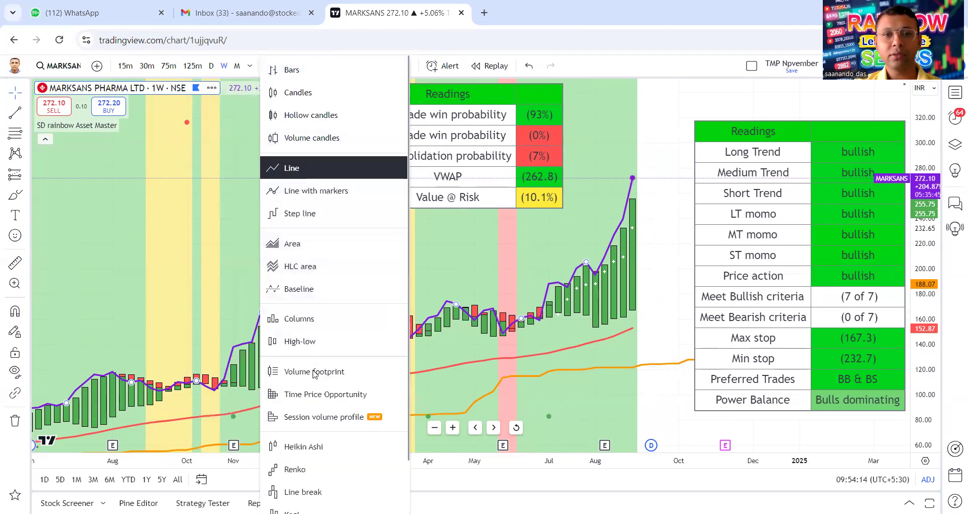
left_click(316, 100)
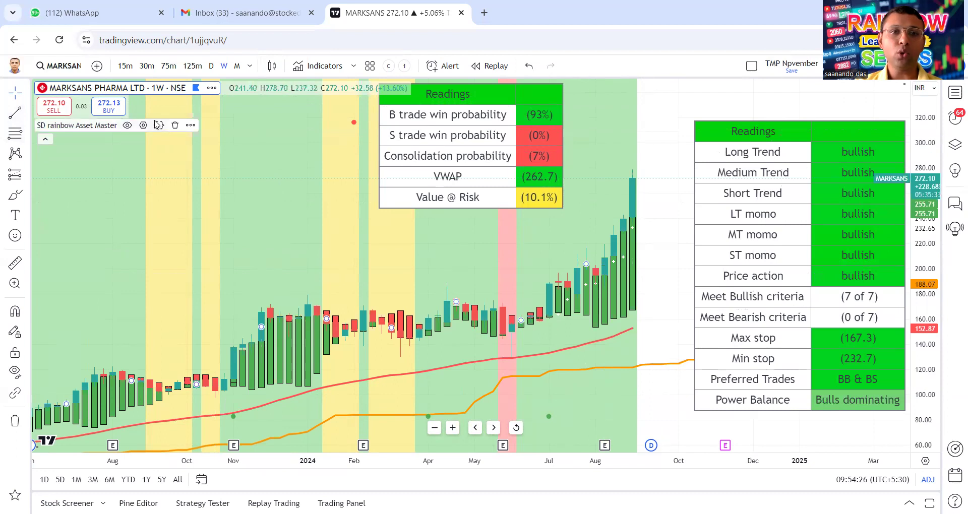
Step: Change the SD rainbow Asset Master set up to normal candlesticks, apply it, and fit more weekly history in view
left_click(144, 126)
left_click(530, 146)
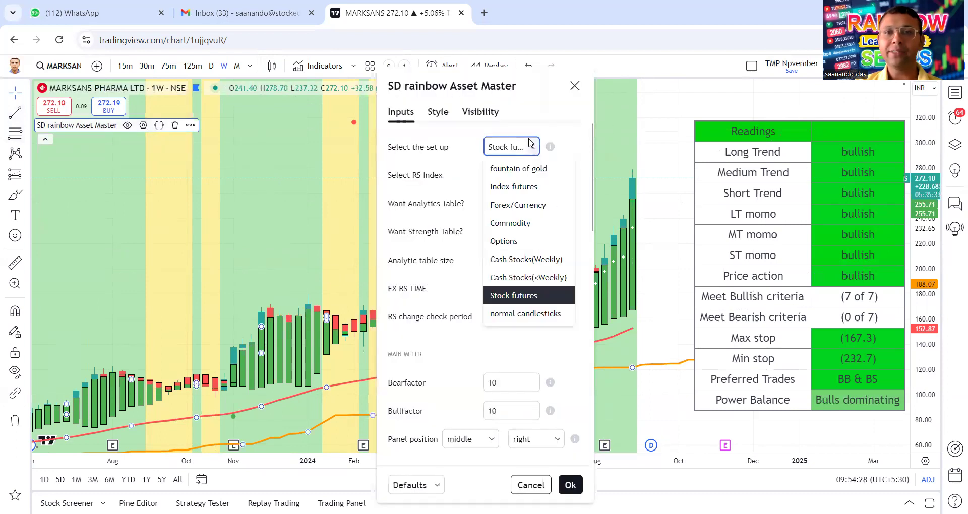
left_click(535, 314)
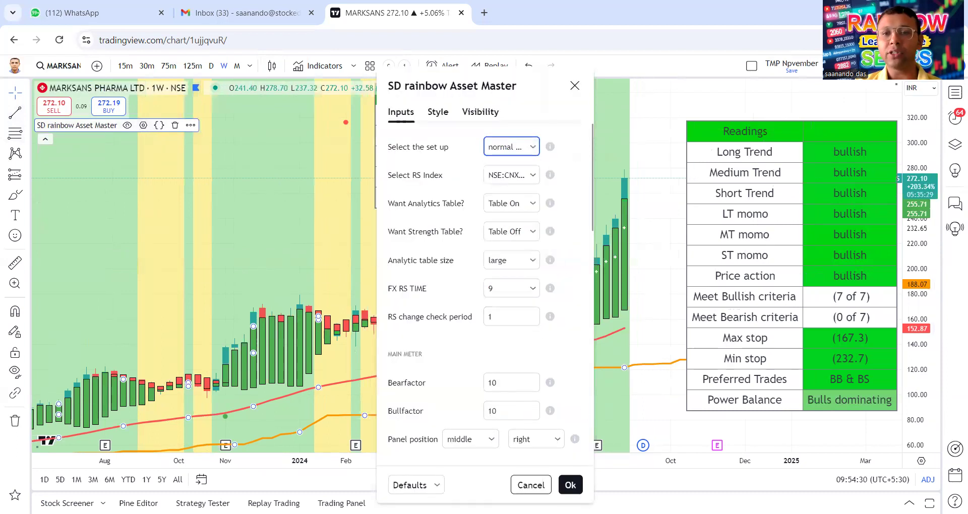
left_click(571, 485)
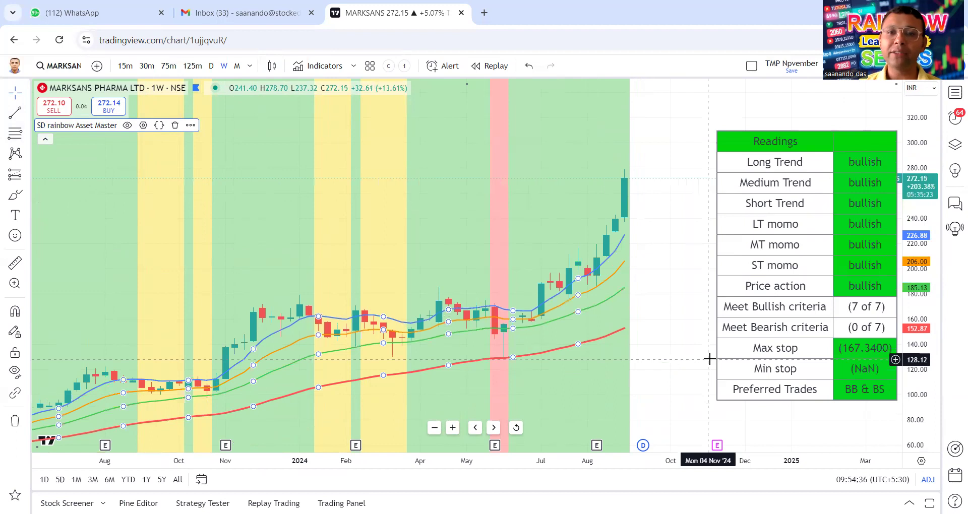
scroll(631, 348, "down", 5)
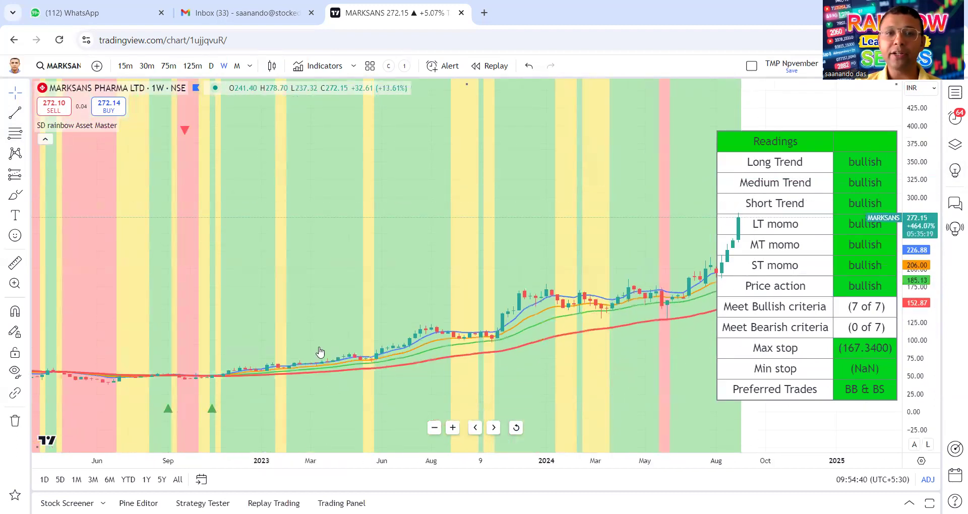
left_click_drag(321, 275, 206, 268)
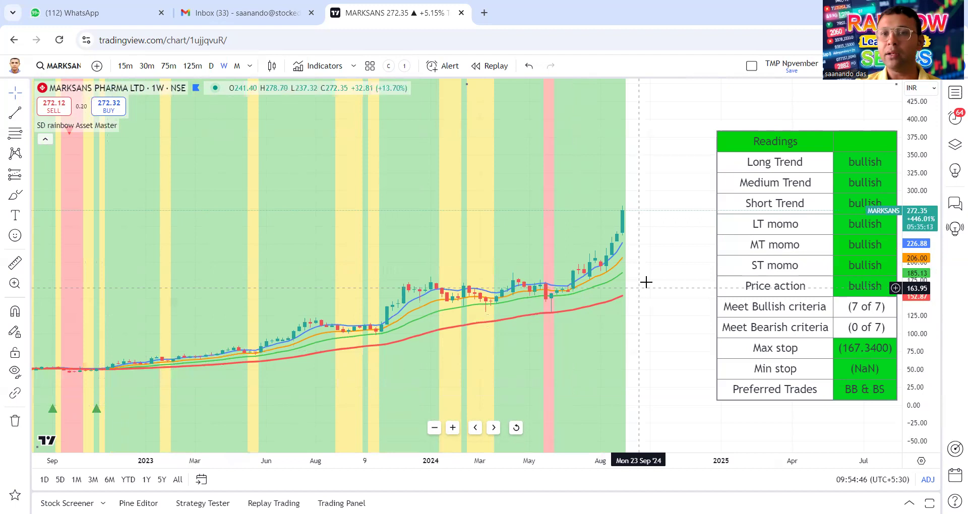
scroll(646, 283, "down", 1)
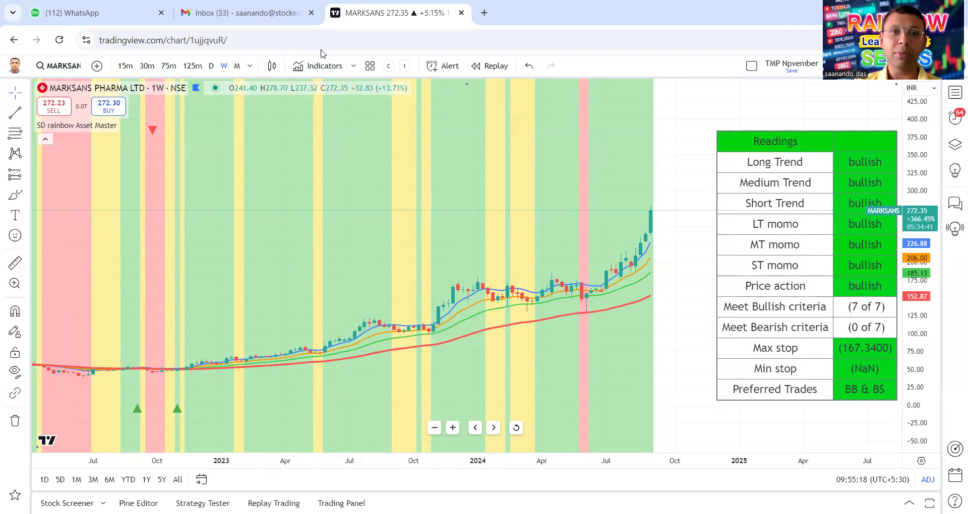
Step: Add the invite-only SD rainbow wave V2 indicator to the MARKSANS weekly chart with the cloud basic set up
left_click(314, 73)
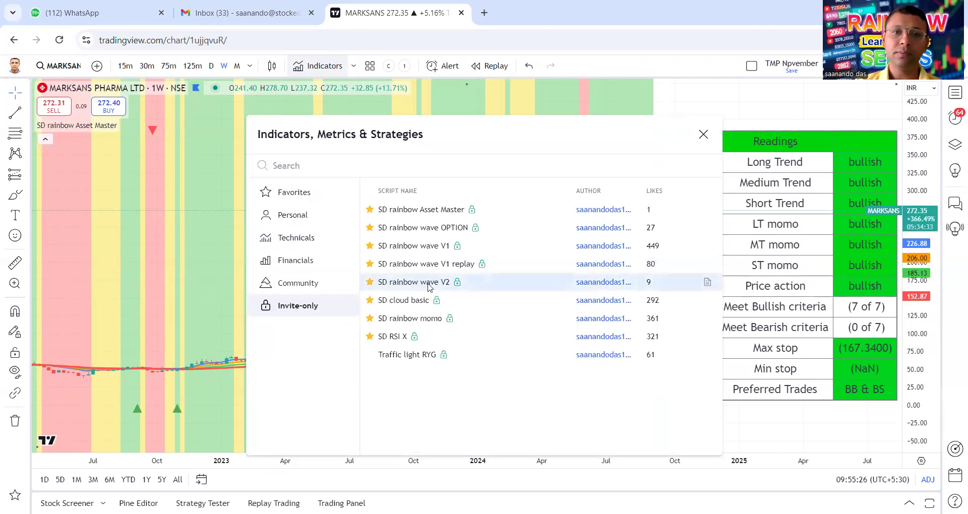
left_click(429, 287)
left_click(507, 258)
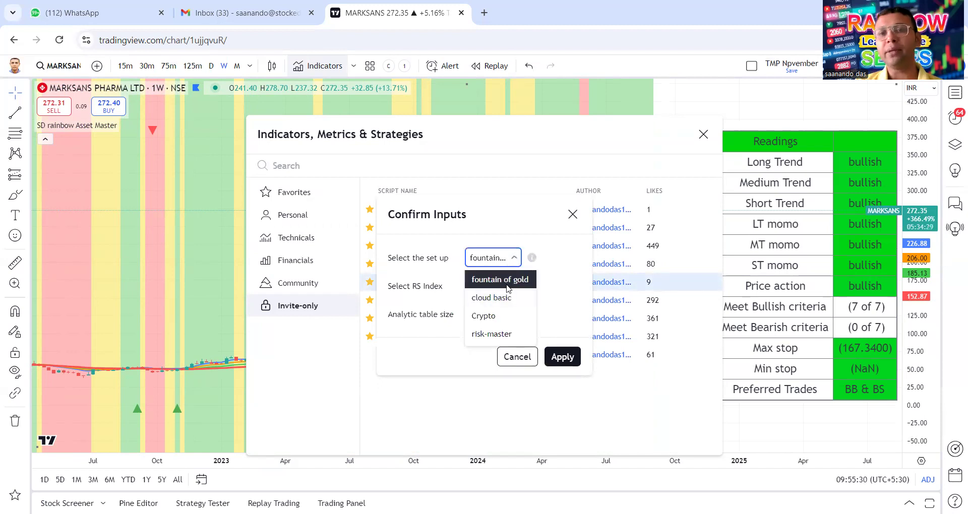
left_click(492, 298)
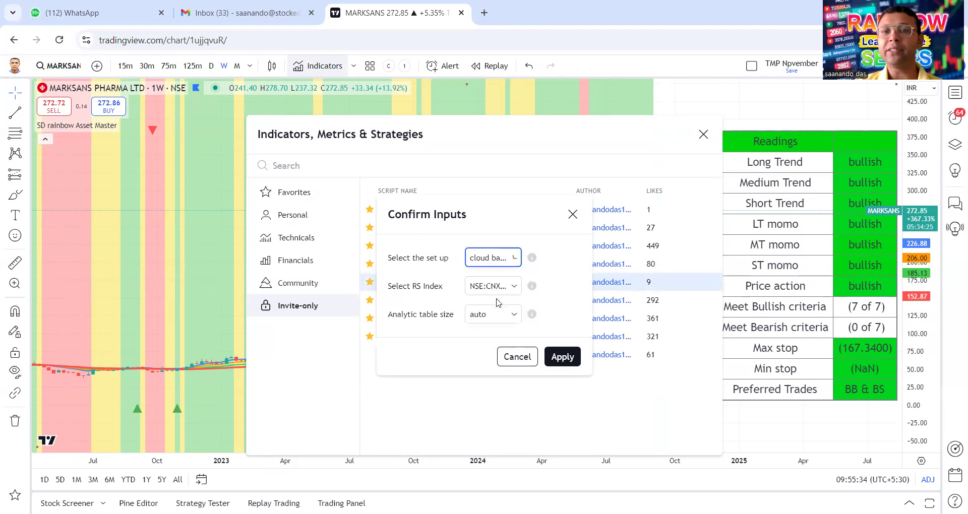
left_click(563, 358)
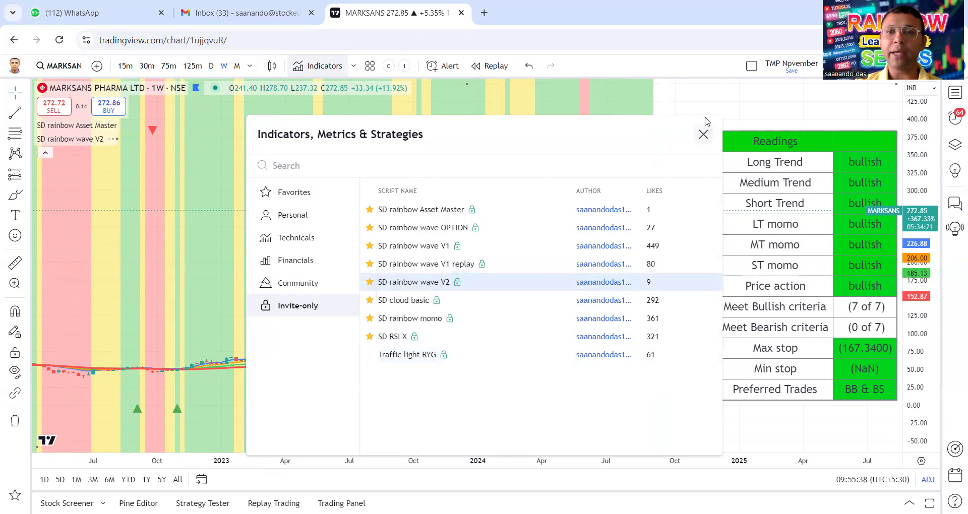
left_click(703, 136)
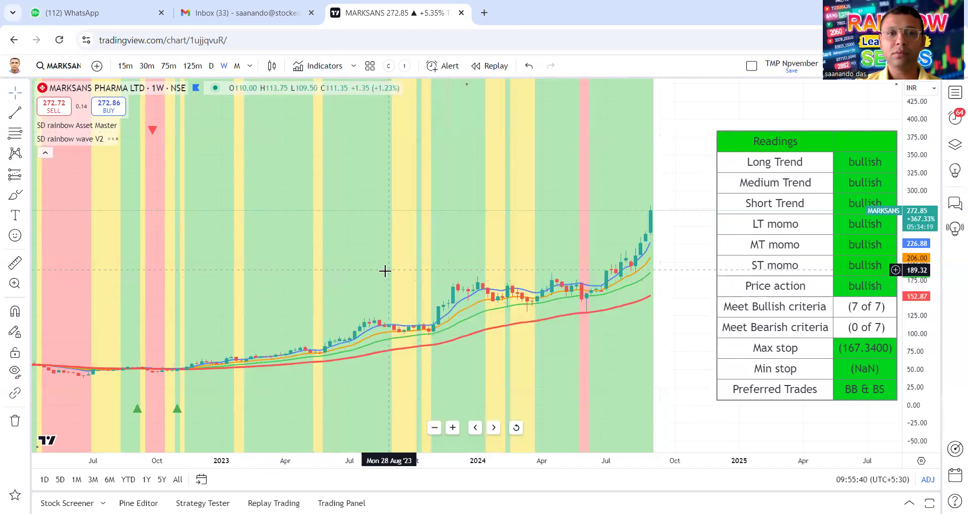
Step: Hide the SD rainbow Asset Master indicator and examine the SD rainbow wave V2 clouds across more weekly history
left_click_drag(385, 270, 280, 250)
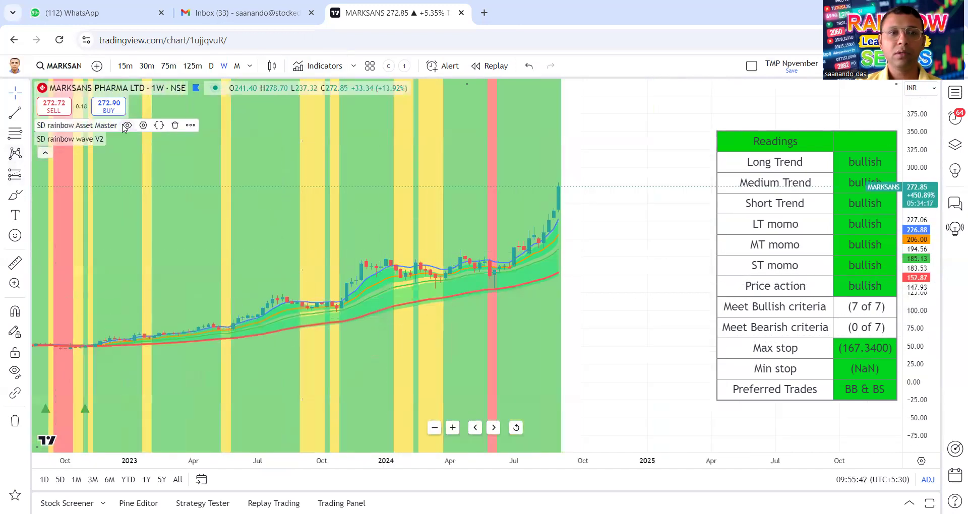
left_click(127, 125)
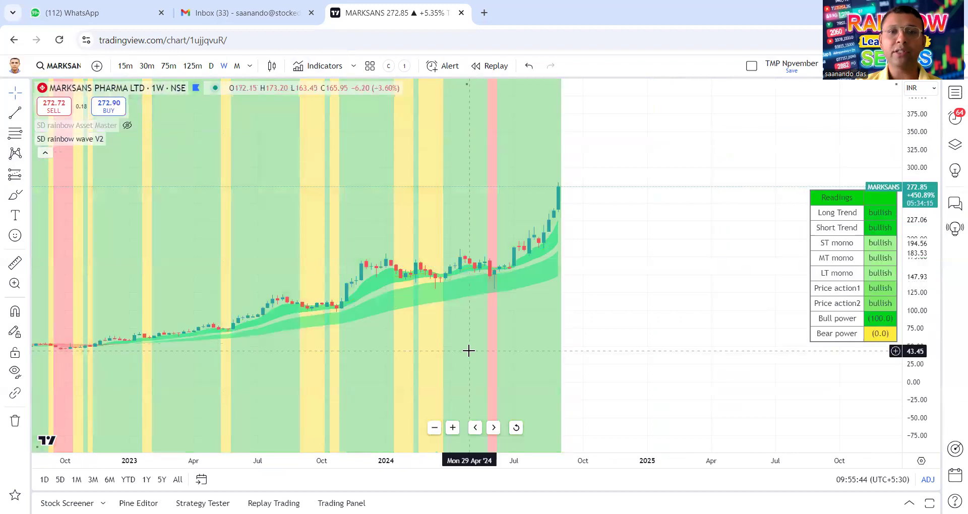
scroll(325, 368, "down", 2)
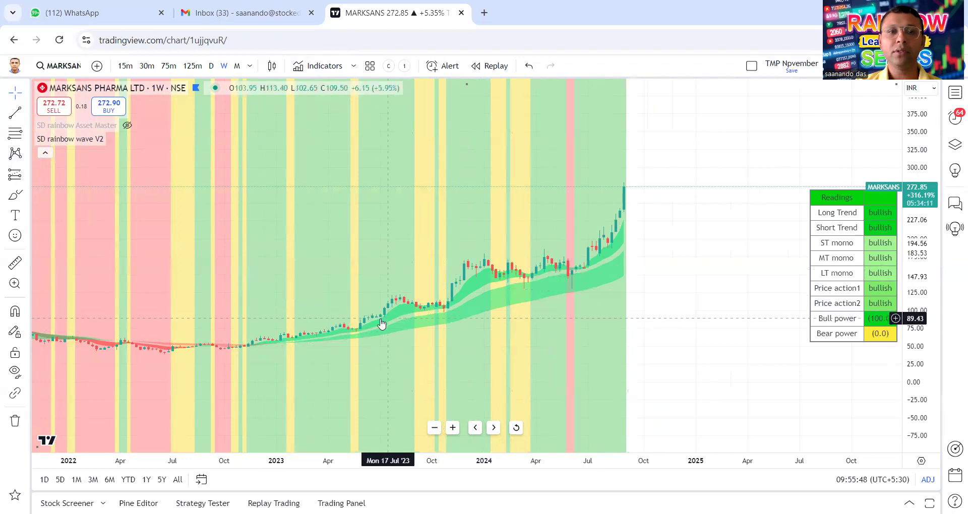
scroll(262, 328, "down", 1)
scroll(263, 329, "down", 1)
scroll(666, 281, "up", 3)
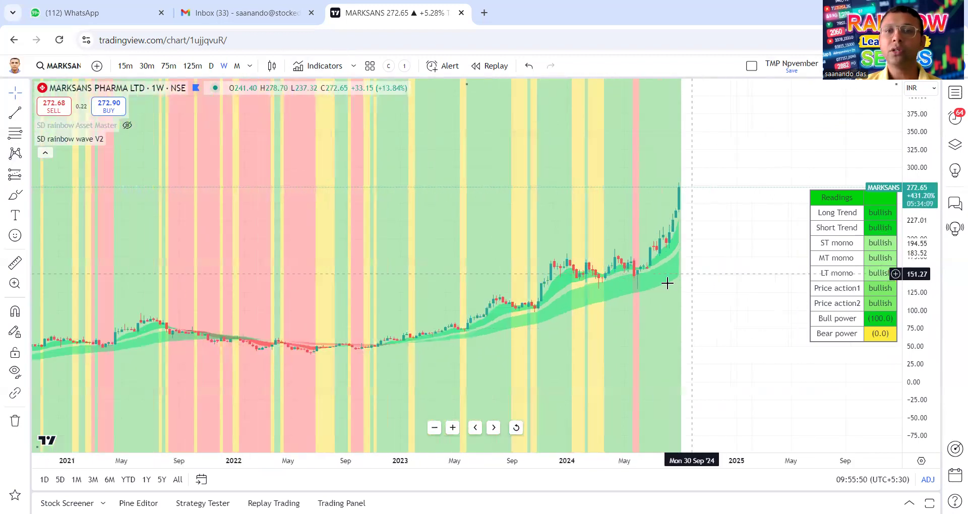